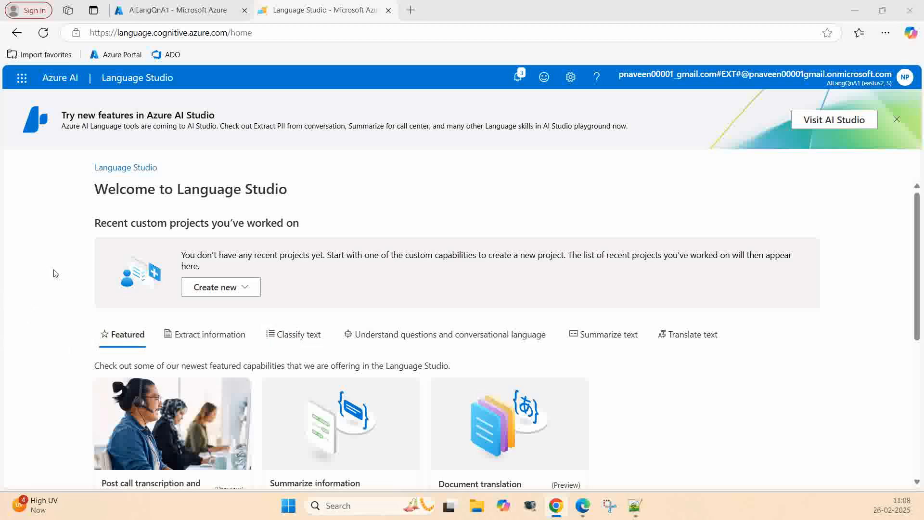
# - Start a new Conversational language understanding project and name it ConLangUnd
pyautogui.click(246, 289)
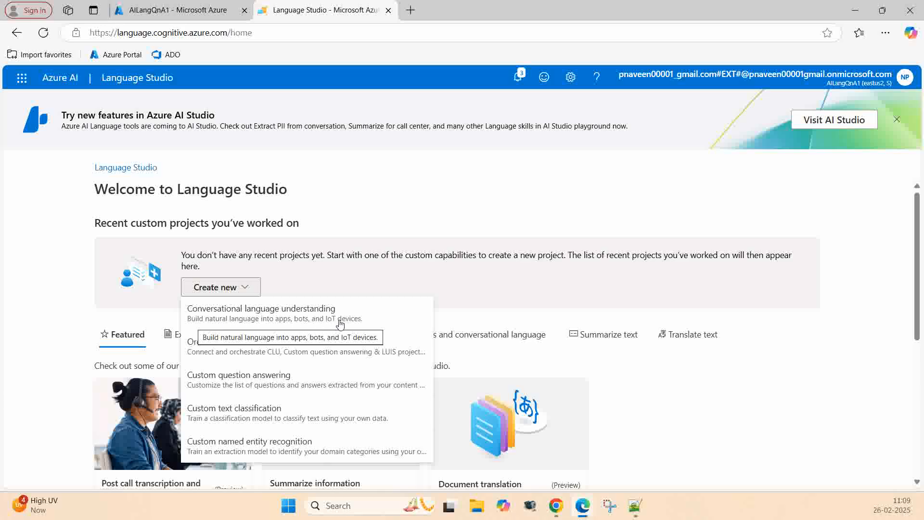
pyautogui.click(273, 312)
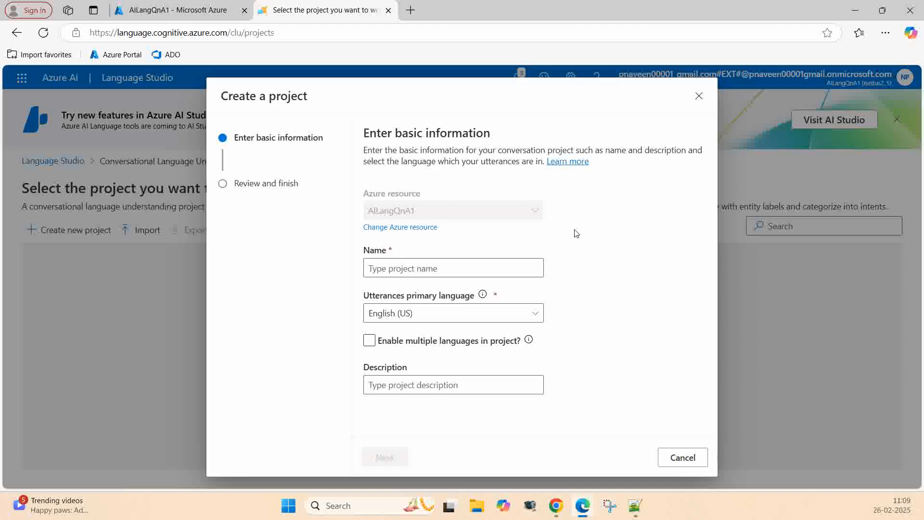
pyautogui.click(391, 269)
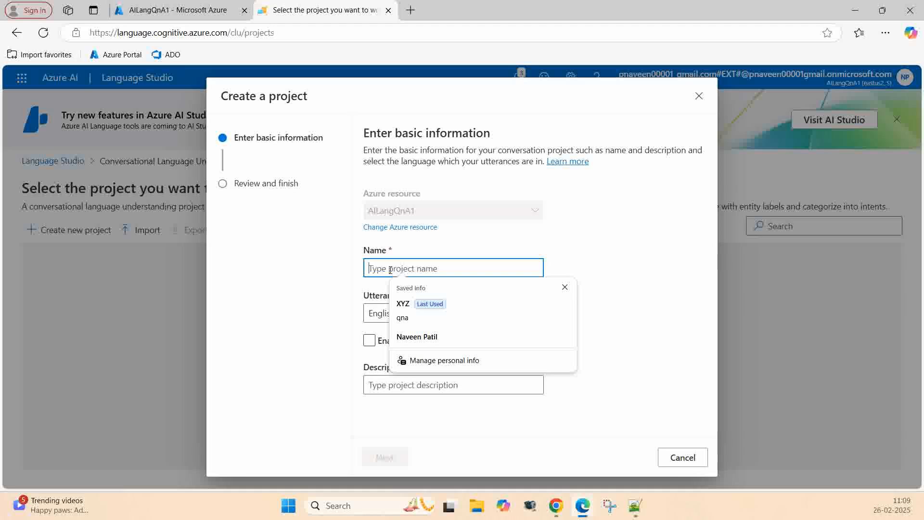
pyautogui.write('Con')
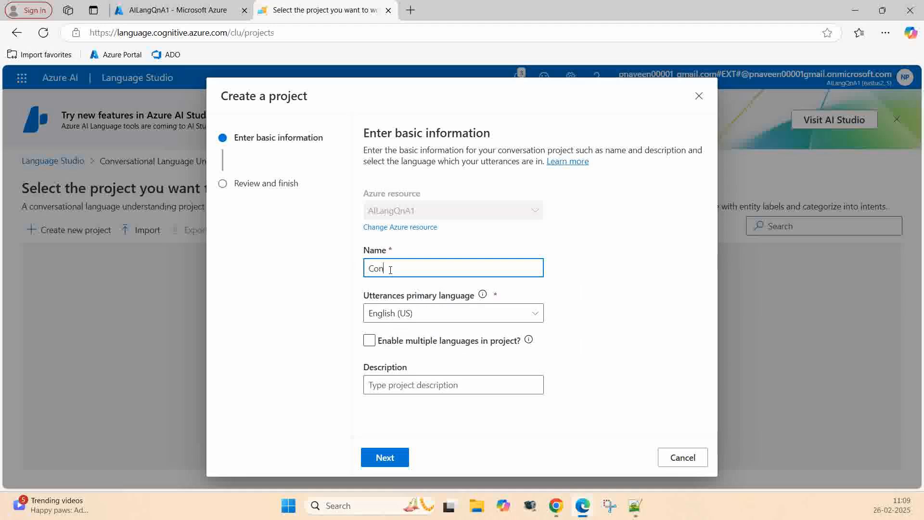
pyautogui.write('LangUnd')
# - Enter "Con Lang Und" as the project description and create the project with the reviewed settings
pyautogui.moveTo(418, 268); pyautogui.dragTo(368, 275)
pyautogui.hotkey('ctrl', 'c')
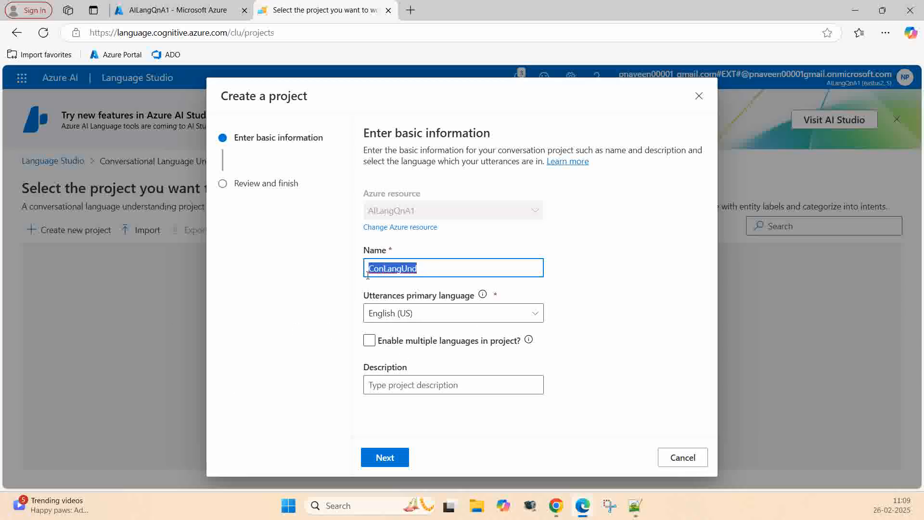
pyautogui.click(388, 385)
pyautogui.hotkey('ctrl', 'v')
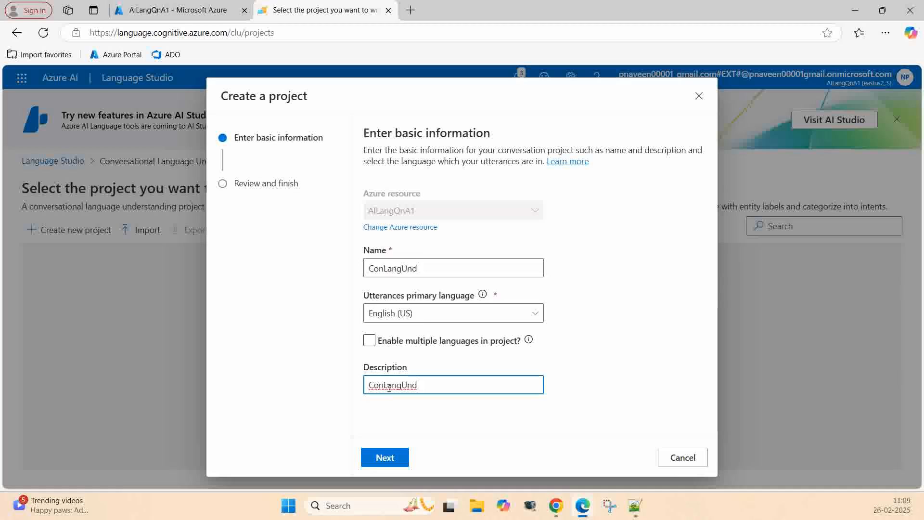
pyautogui.click(385, 386)
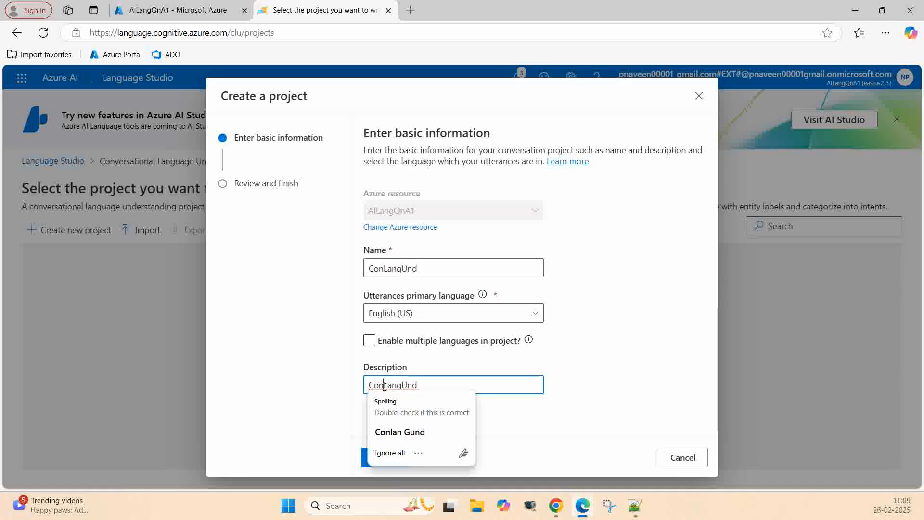
pyautogui.click(385, 387)
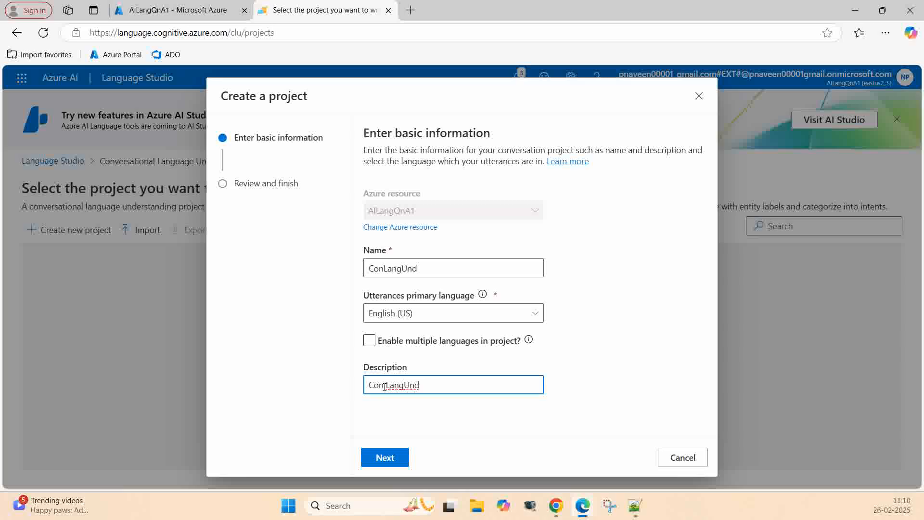
pyautogui.click(384, 387)
pyautogui.click(609, 339)
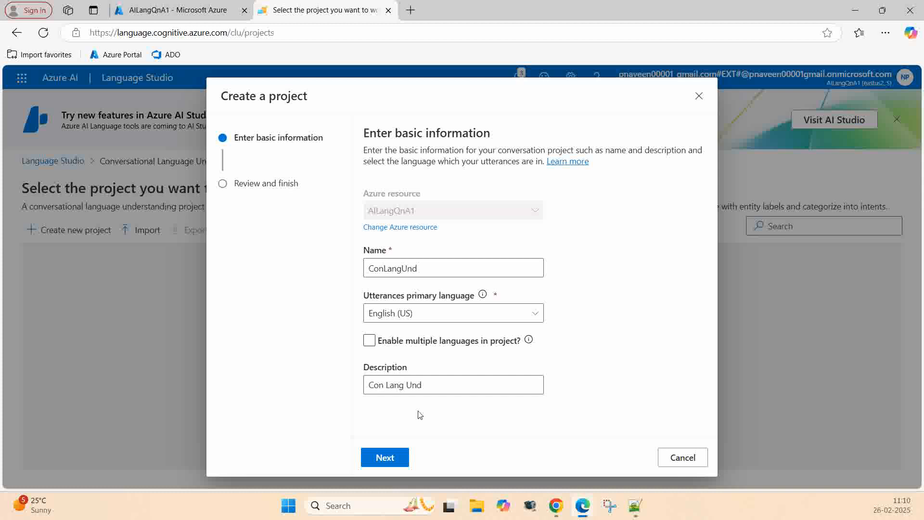
pyautogui.click(393, 460)
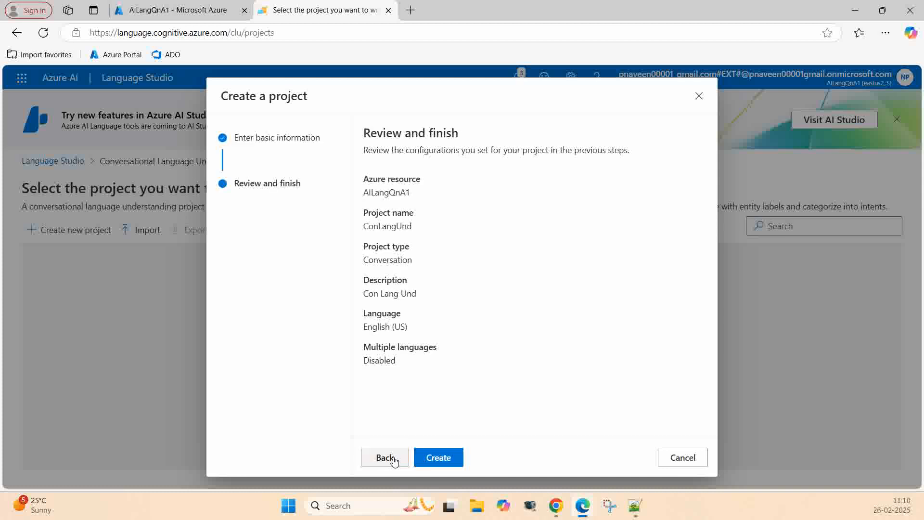
pyautogui.click(439, 458)
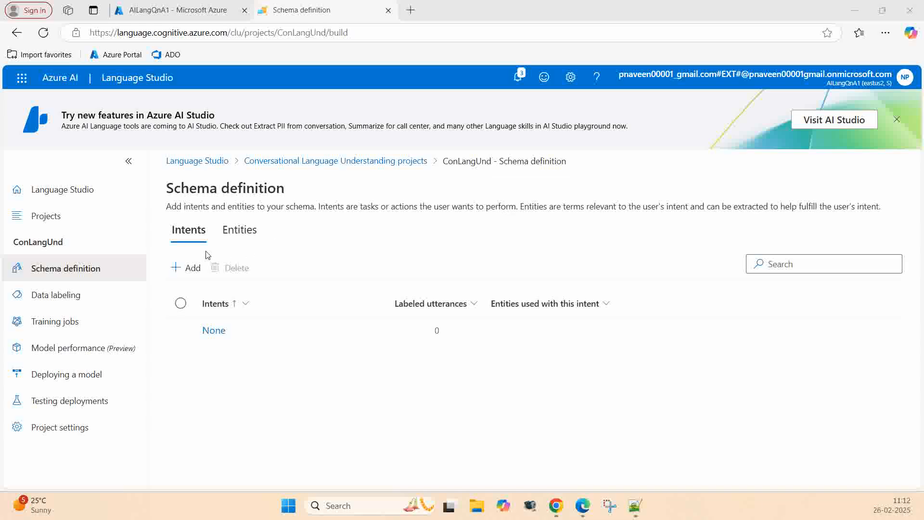
# - Add an intent named switch_on to the project's schema definition
pyautogui.click(182, 268)
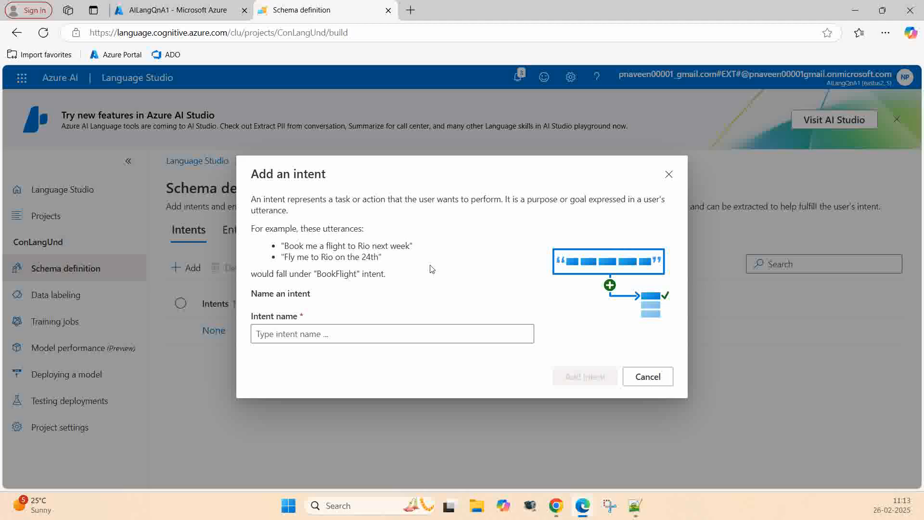
pyautogui.click(269, 336)
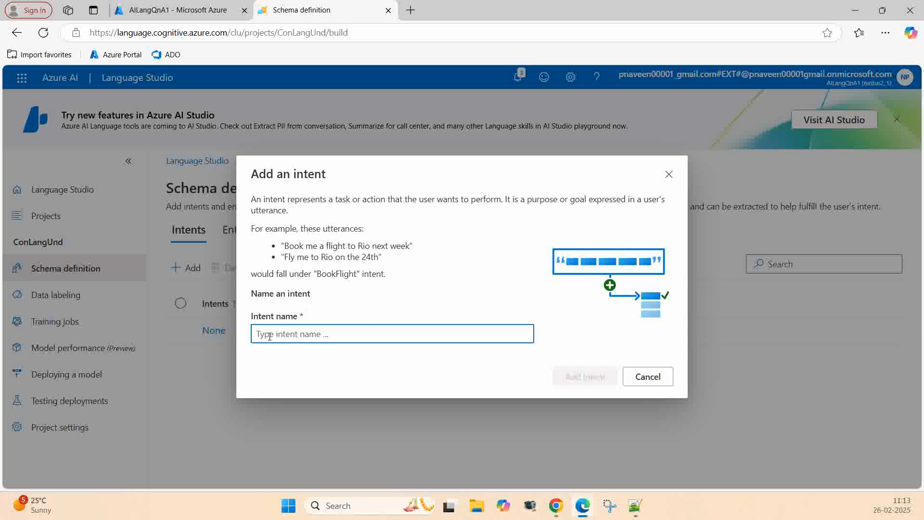
pyautogui.write('switch')
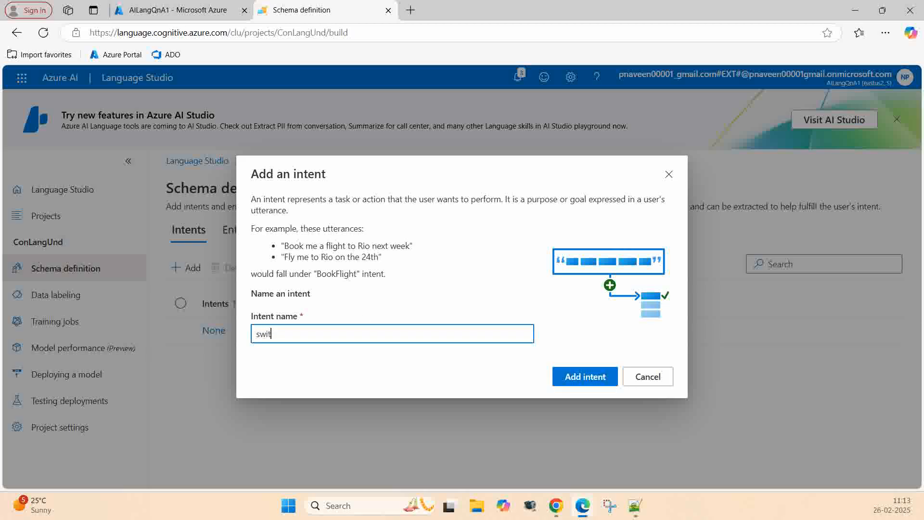
pyautogui.write('_on')
pyautogui.click(590, 378)
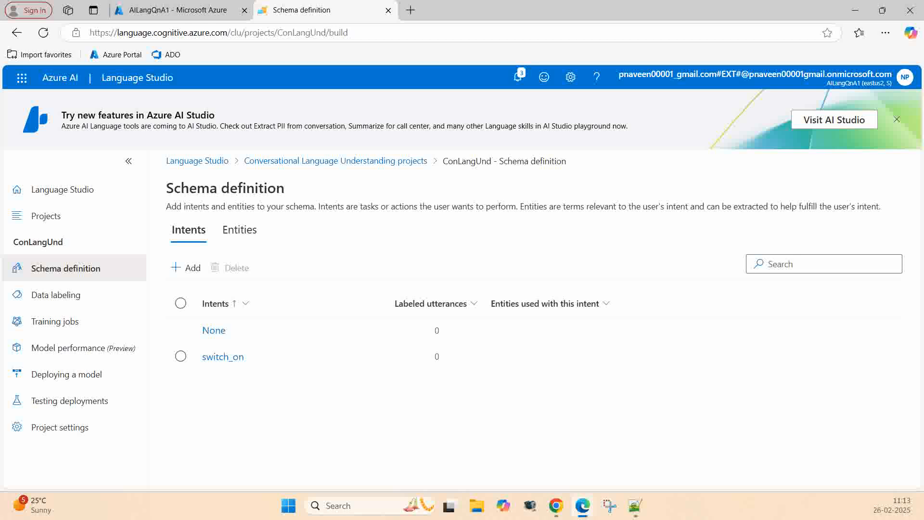
# - Open data labeling for the switch_on intent and choose switch_on as the intent for new training utterances
pyautogui.click(222, 357)
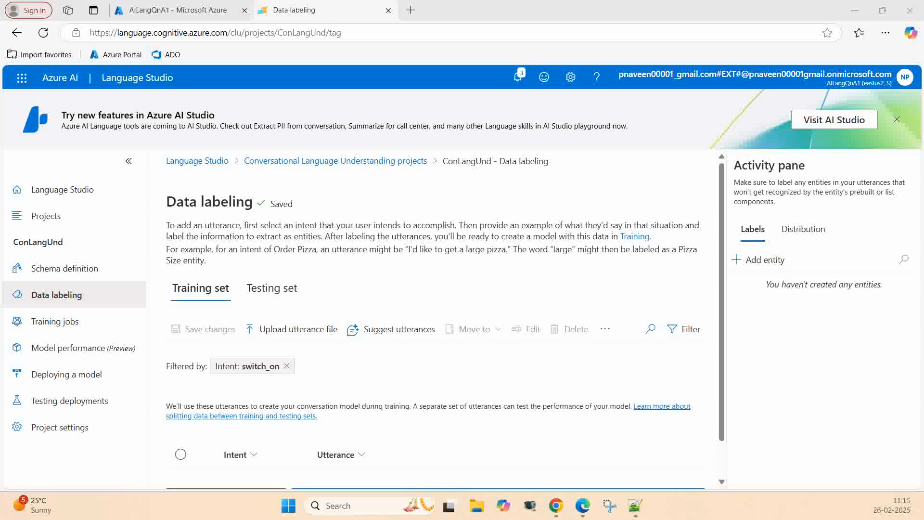
pyautogui.scroll(-1, 443, 356)
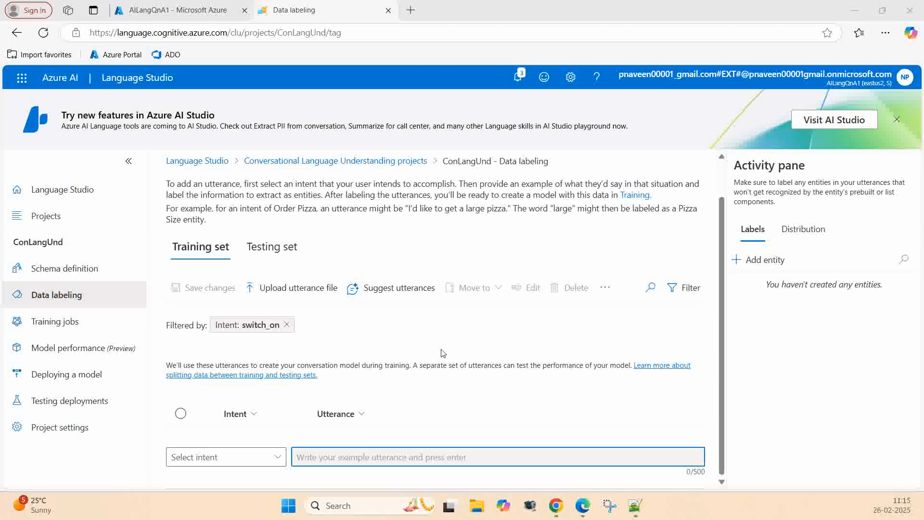
pyautogui.scroll(1, 440, 353)
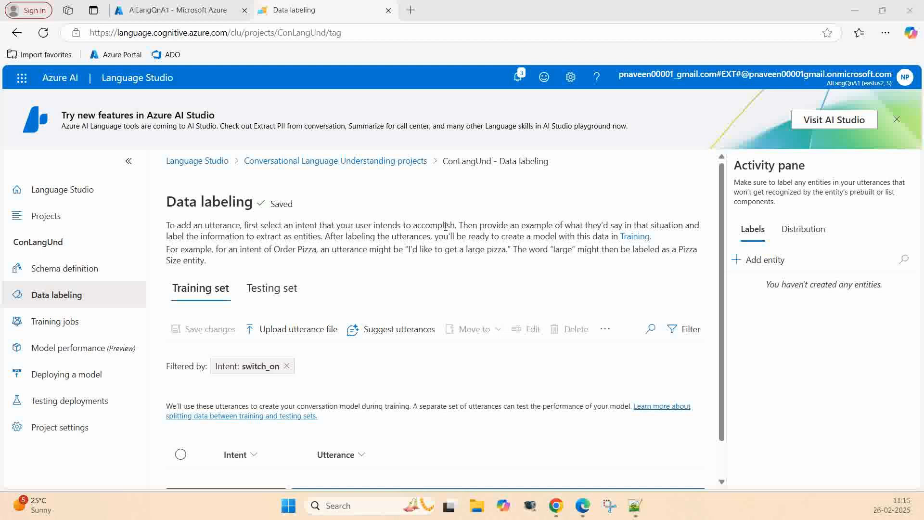
pyautogui.scroll(-1, 500, 331)
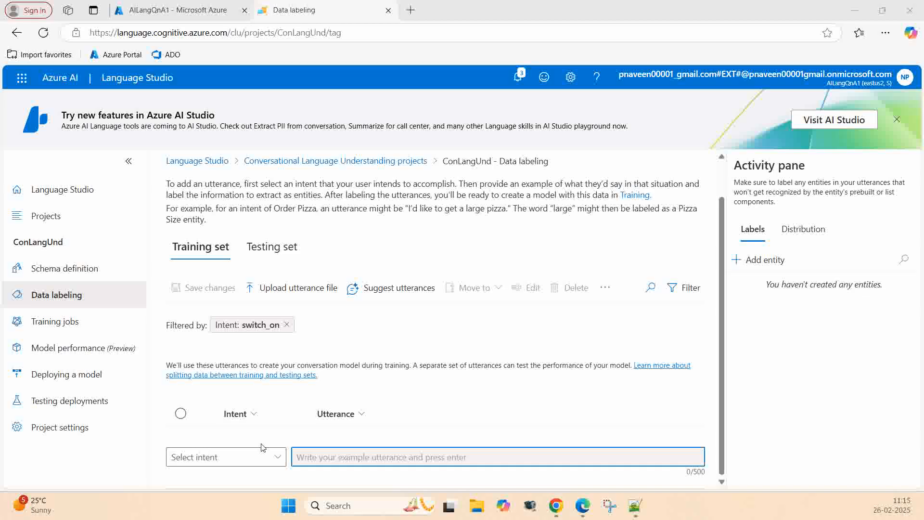
pyautogui.click(274, 459)
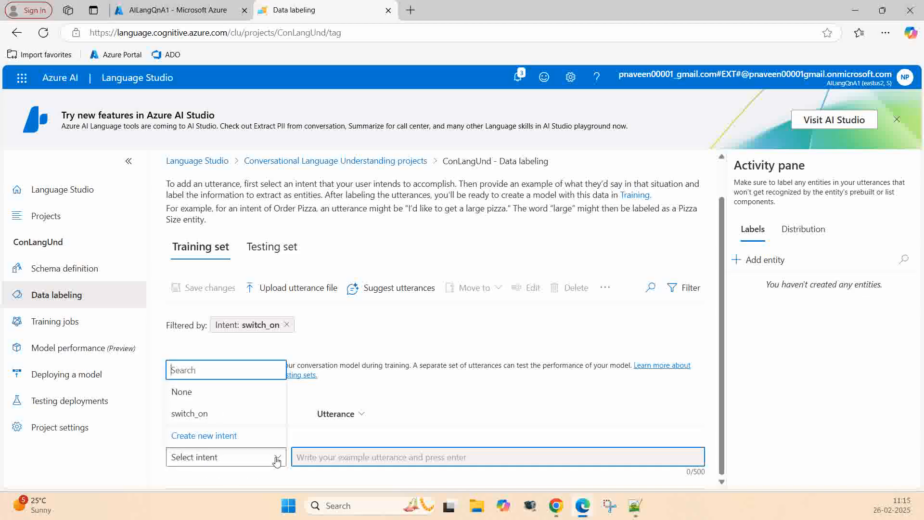
pyautogui.click(206, 415)
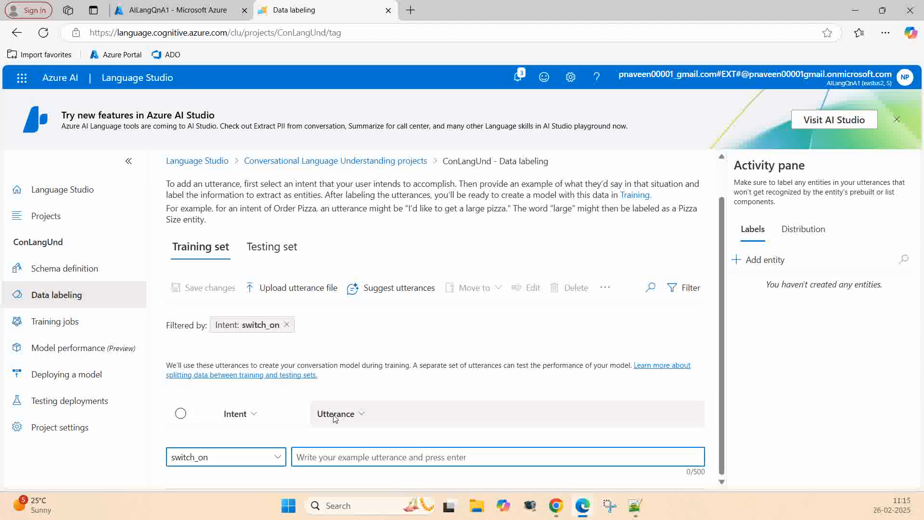
# - Add the training utterance "turn the light on" to the switch_on intent
pyautogui.click(316, 457)
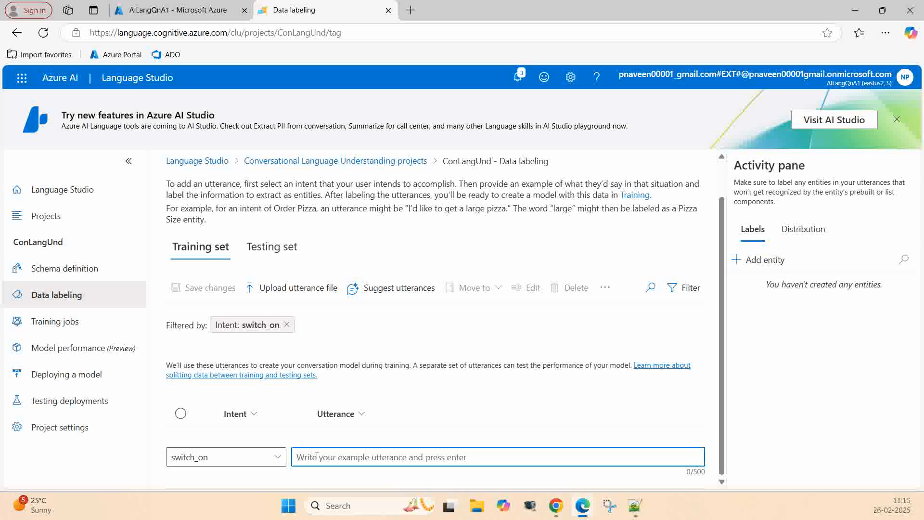
pyautogui.write('rn ')
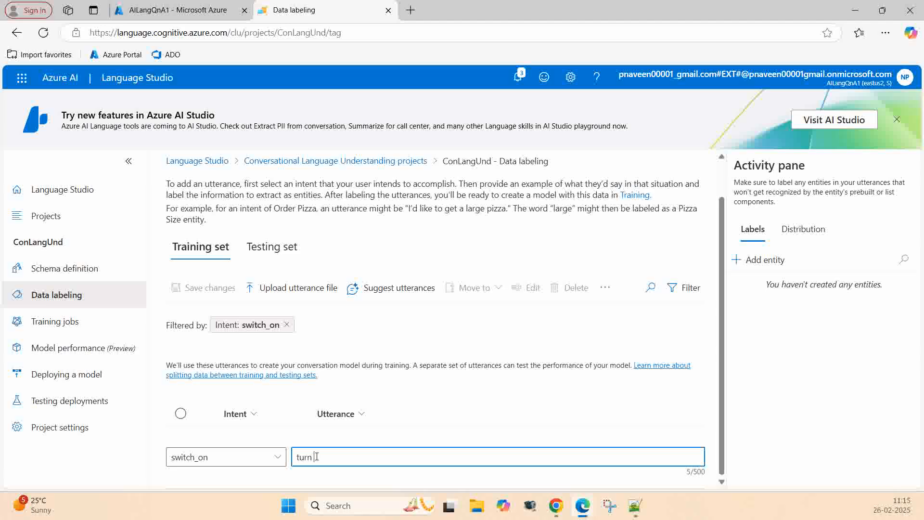
pyautogui.write('on the')
pyautogui.press('BackSpace')
pyautogui.press('BackSpace')
pyautogui.press('BackSpace')
pyautogui.press('BackSpace')
pyautogui.press('BackSpace')
pyautogui.press('BackSpace')
pyautogui.write('the light on')
pyautogui.press('Return')
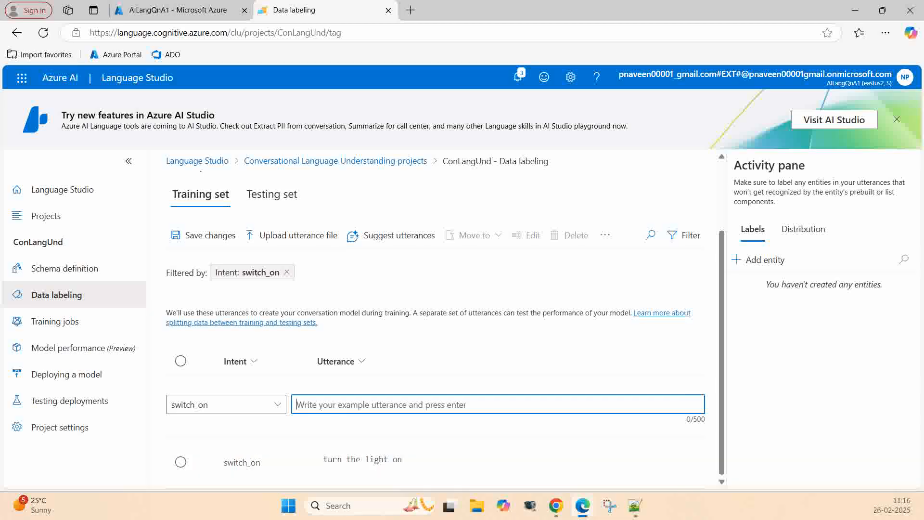
# - Add the training utterance "switch on the fan" to the switch_on intent
pyautogui.hotkey('alt', 'Tab')
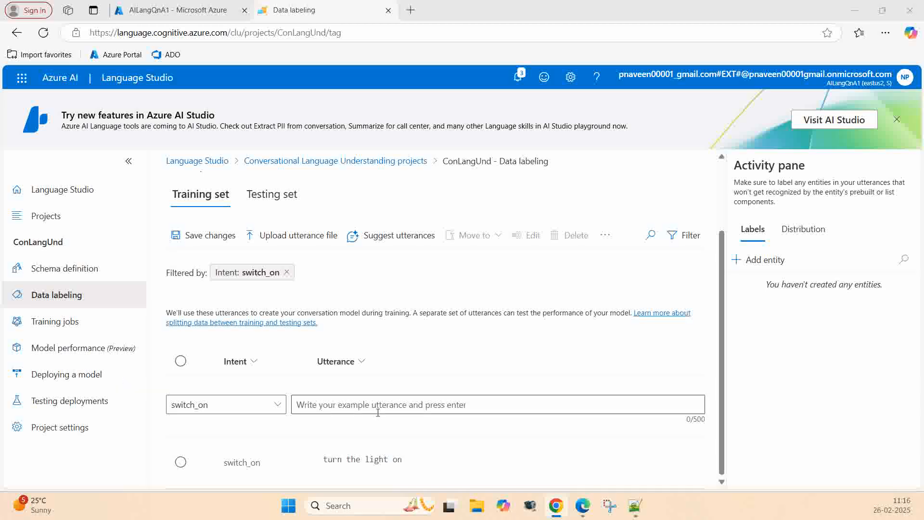
pyautogui.click(348, 408)
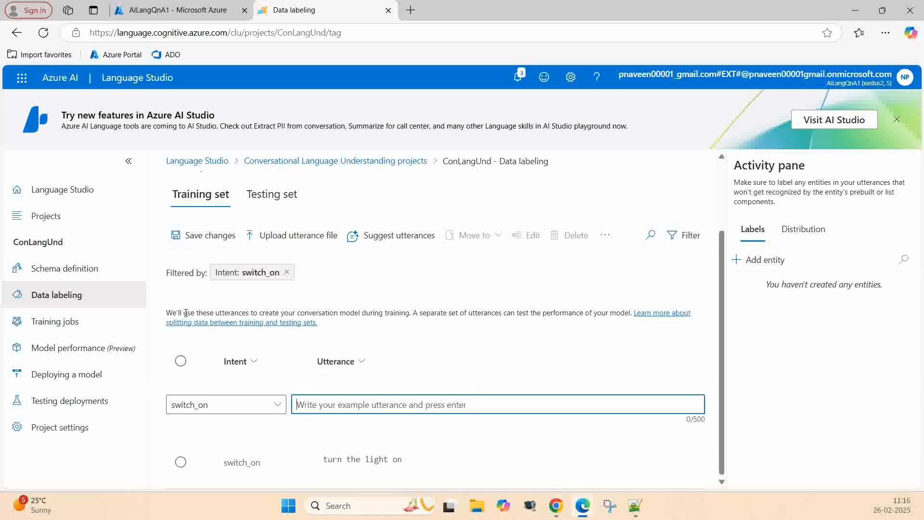
pyautogui.write('switch ')
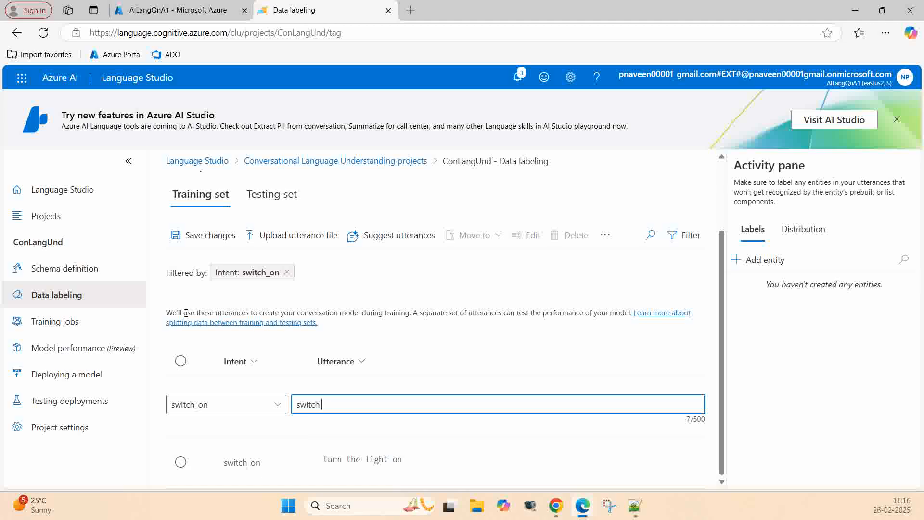
pyautogui.write('on th e fan')
pyautogui.press('Return')
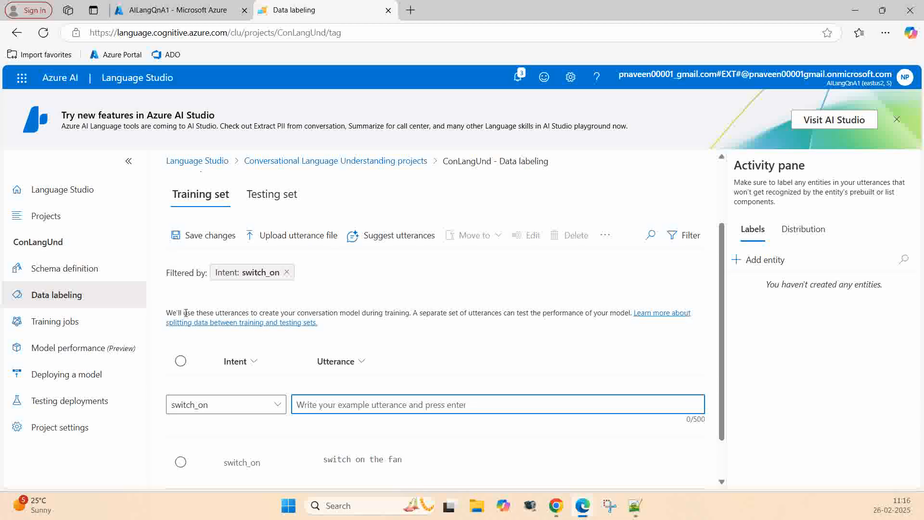
# - Add the training utterance "put the fan on" to the switch_on intent
pyautogui.write('put on')
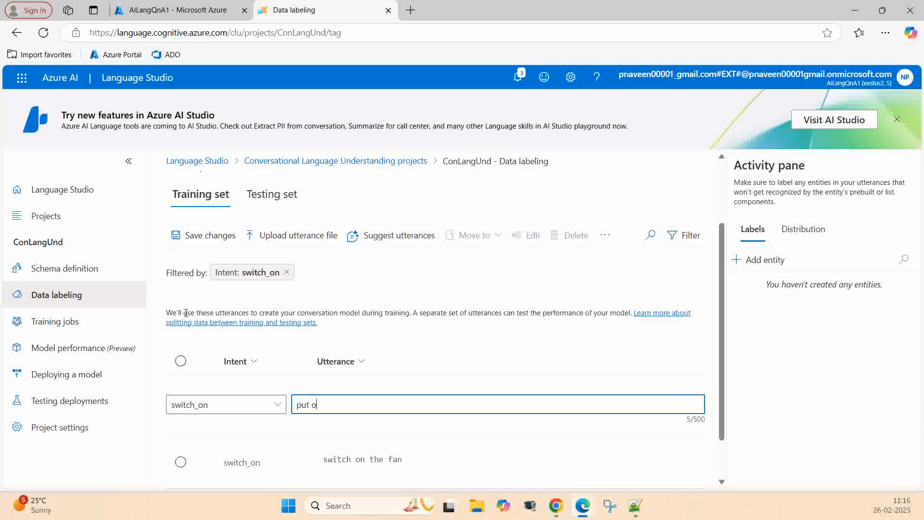
pyautogui.press('BackSpace')
pyautogui.press('BackSpace')
pyautogui.write('the fan on')
pyautogui.press('Return')
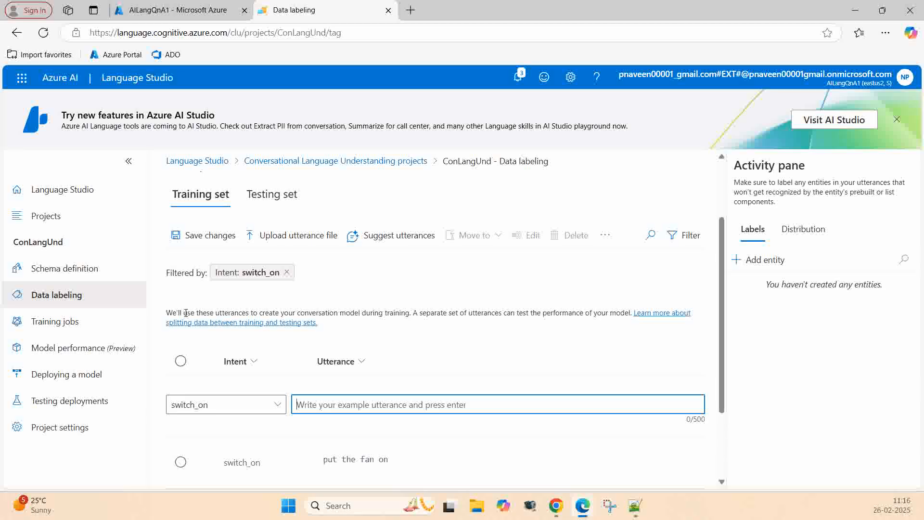
# - Add the training utterances "put the light on" and "switch on the light" to the switch_on intent
pyautogui.write('put the ')
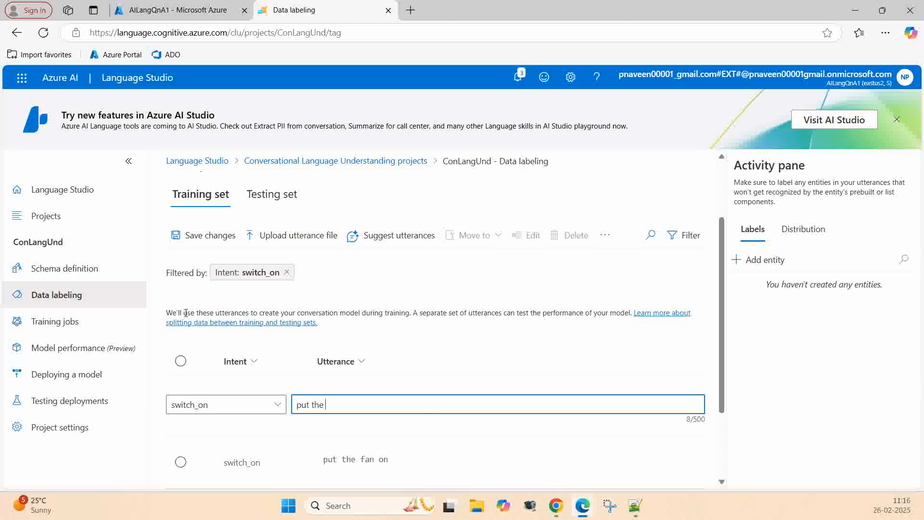
pyautogui.write('light on')
pyautogui.press('Return')
pyautogui.write('sw')
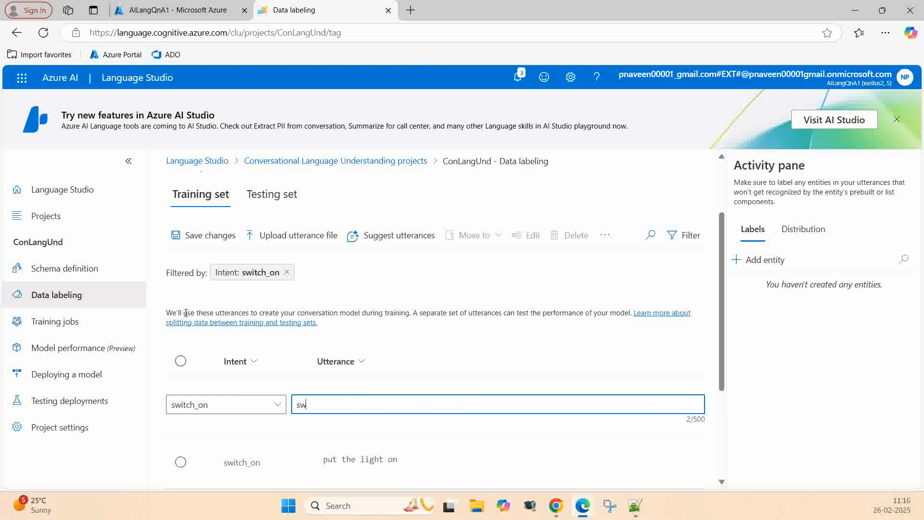
pyautogui.write('itch on the light')
pyautogui.press('Return')
# - Add the training utterance "turn the fan on" to the switch_on intent and review the utterance list
pyautogui.write('tu')
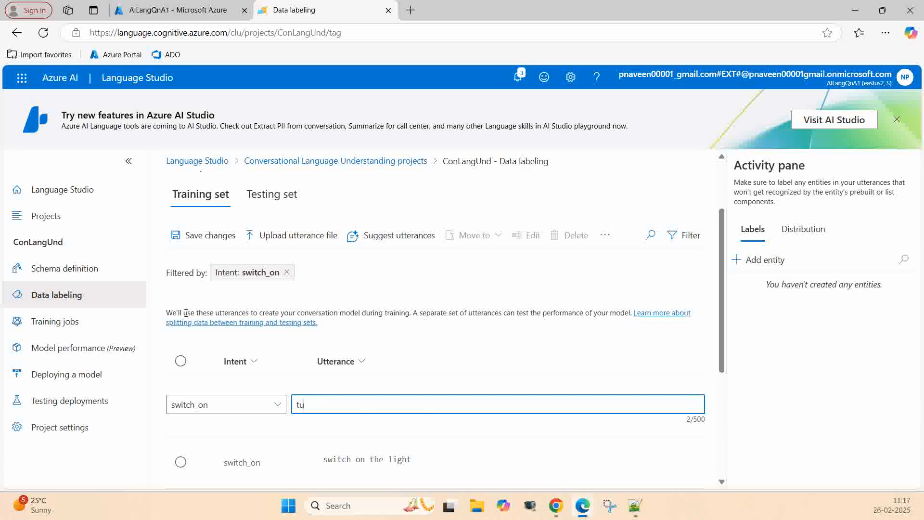
pyautogui.write('rn the fan on')
pyautogui.press('Return')
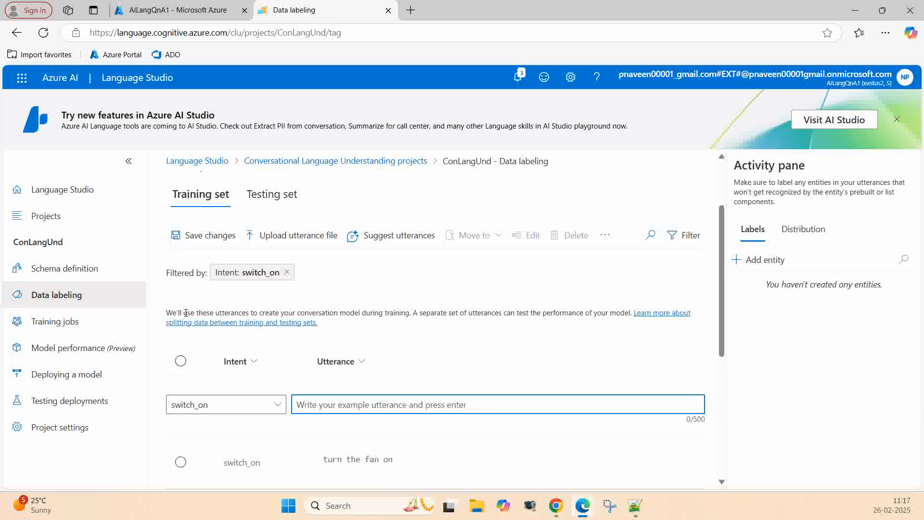
pyautogui.scroll(-3, 448, 431)
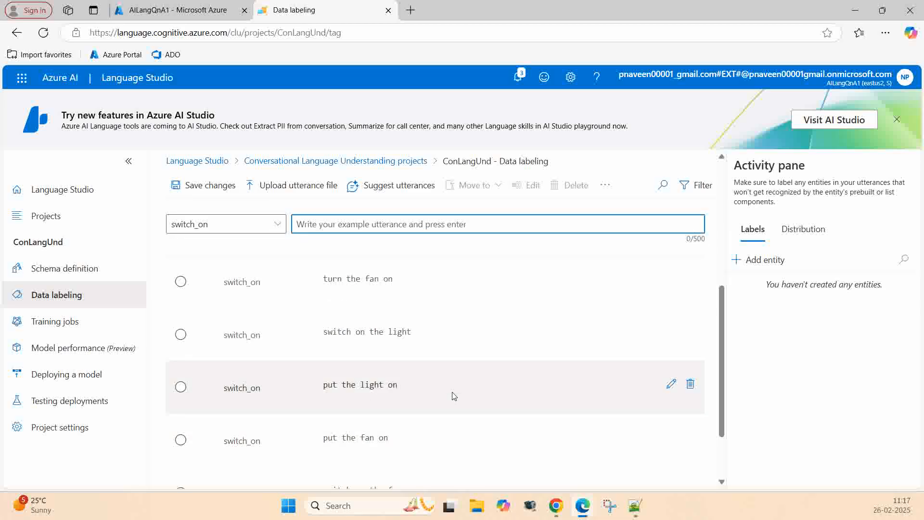
# - Review the training utterances listed under the switch_on intent for the devices they mention
pyautogui.scroll(-2, 454, 396)
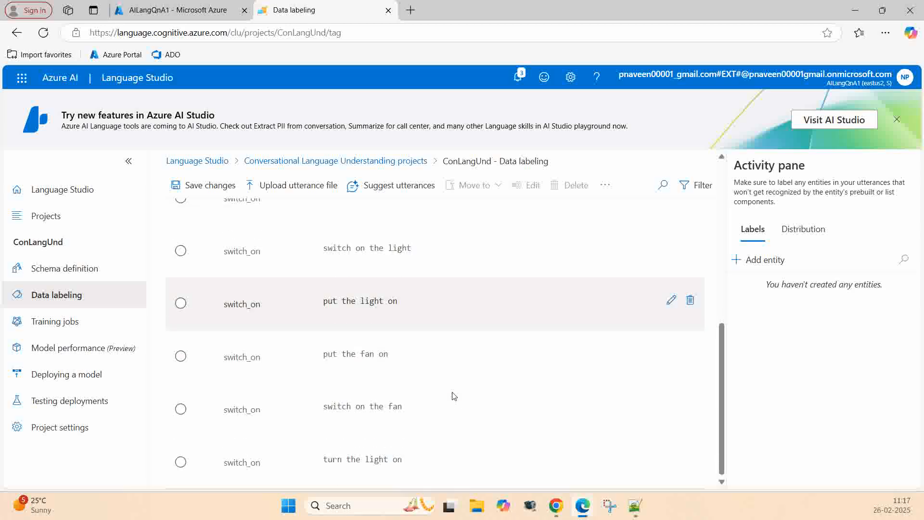
pyautogui.scroll(2, 473, 380)
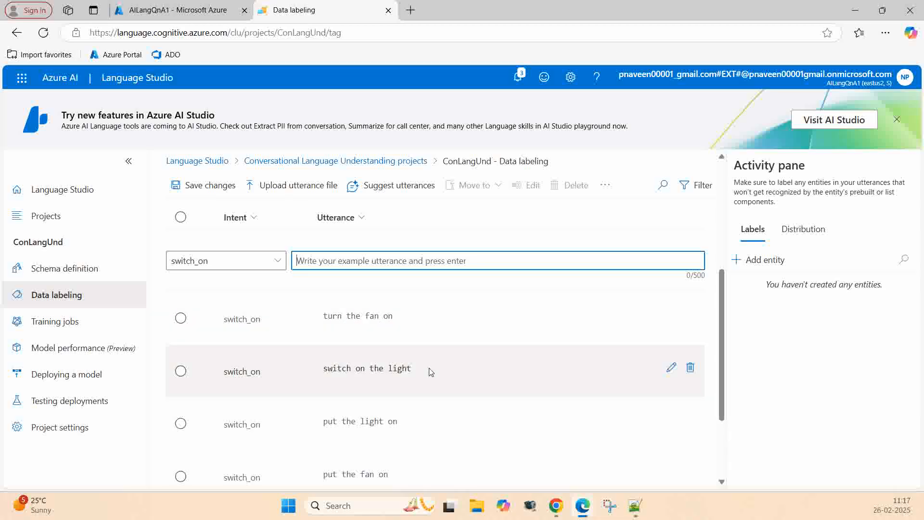
pyautogui.scroll(-1, 429, 384)
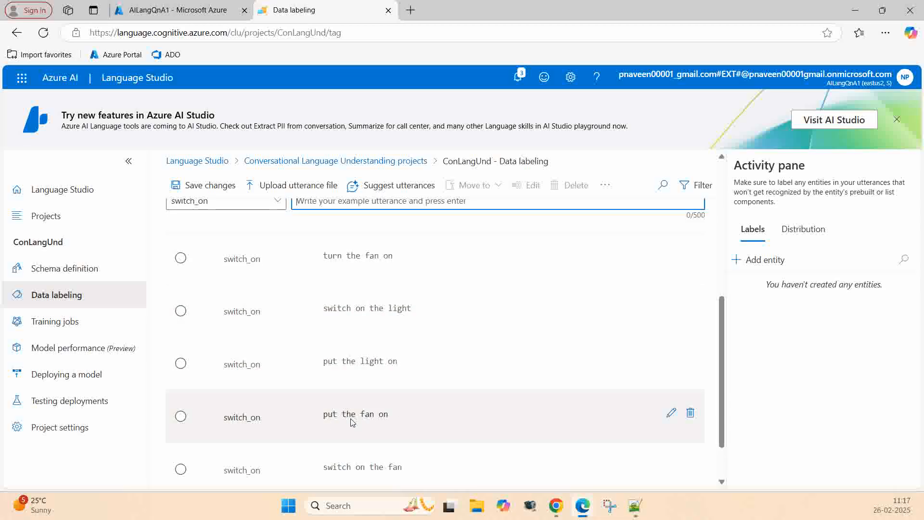
pyautogui.scroll(1, 408, 421)
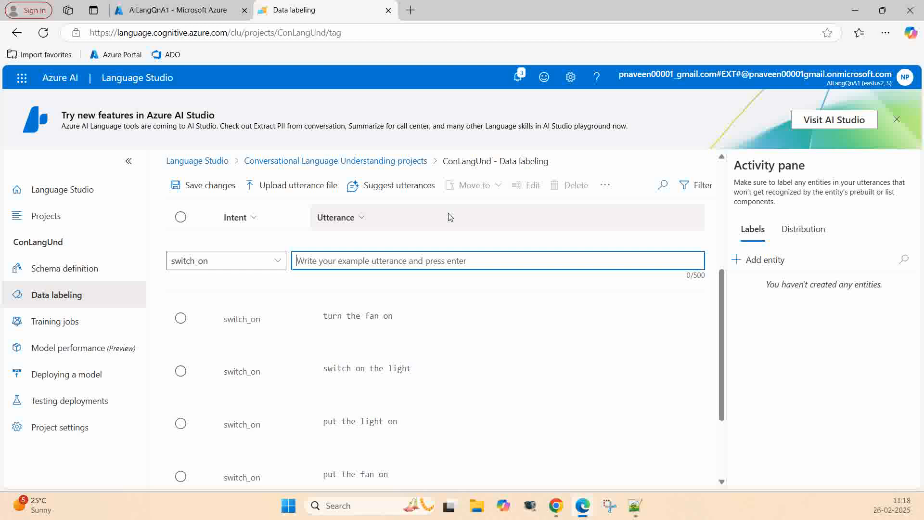
pyautogui.scroll(-2, 407, 337)
pyautogui.scroll(4, 407, 339)
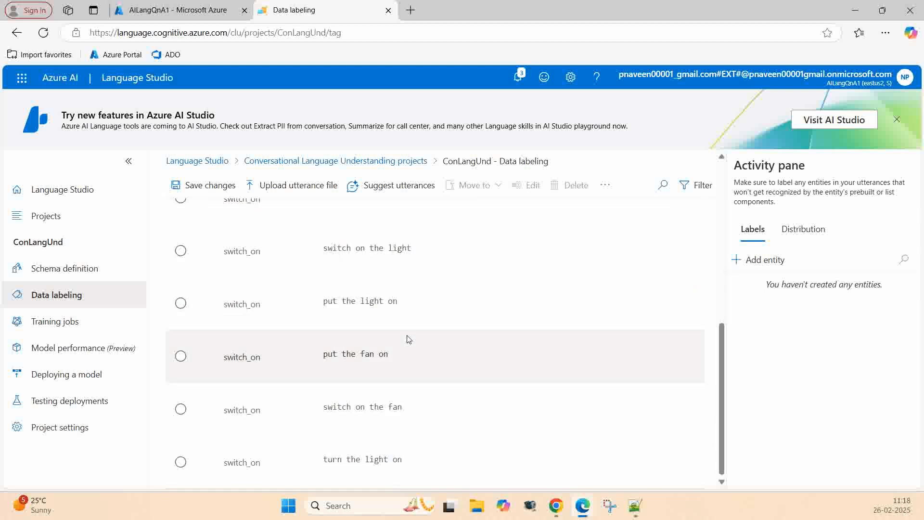
pyautogui.scroll(-2, 405, 366)
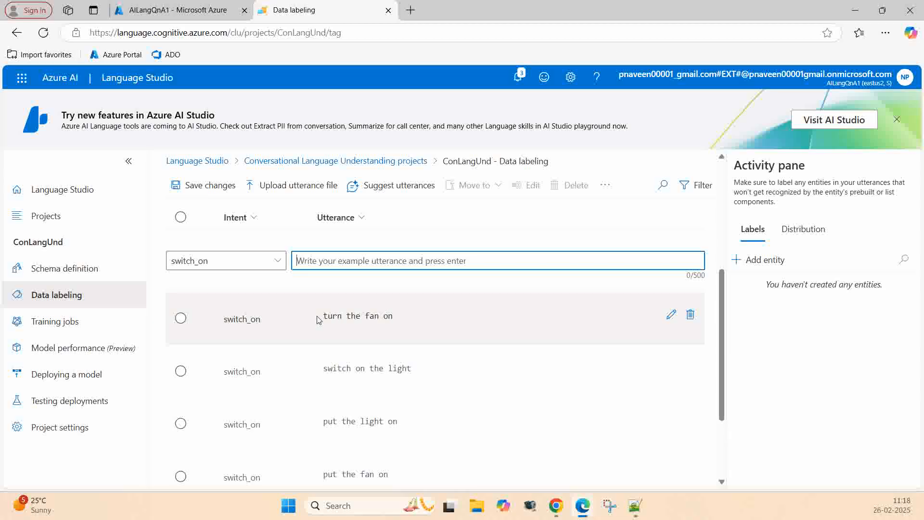
pyautogui.scroll(-2, 388, 404)
pyautogui.scroll(5, 388, 404)
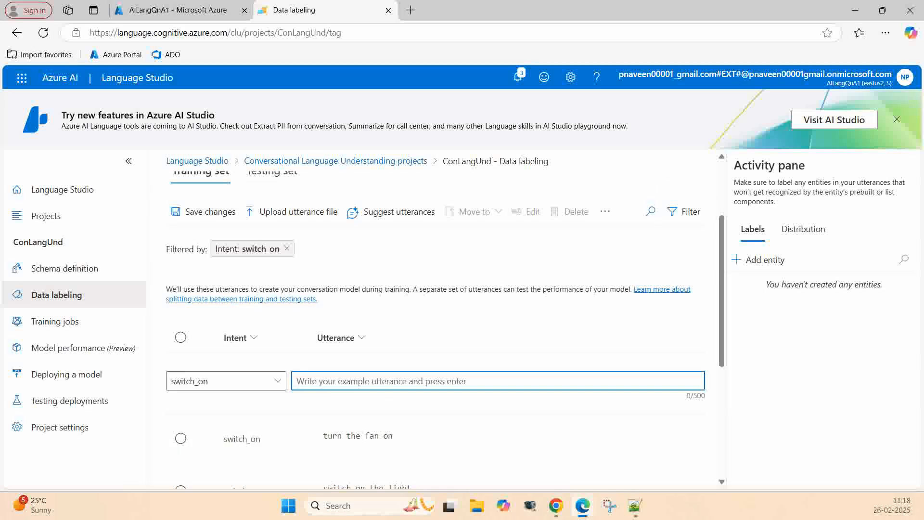
pyautogui.hotkey('alt', 'Tab')
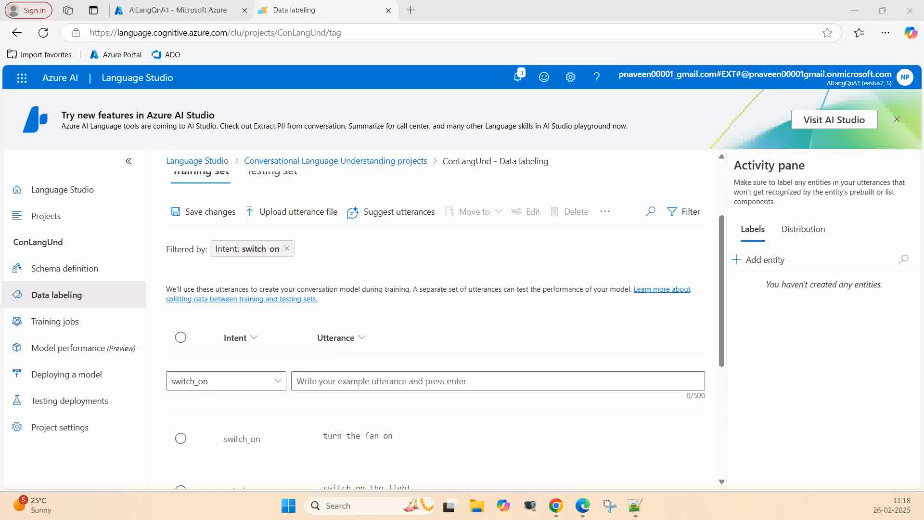
# - Add an entity named "device" and view the description of the list component while creating it
pyautogui.click(757, 263)
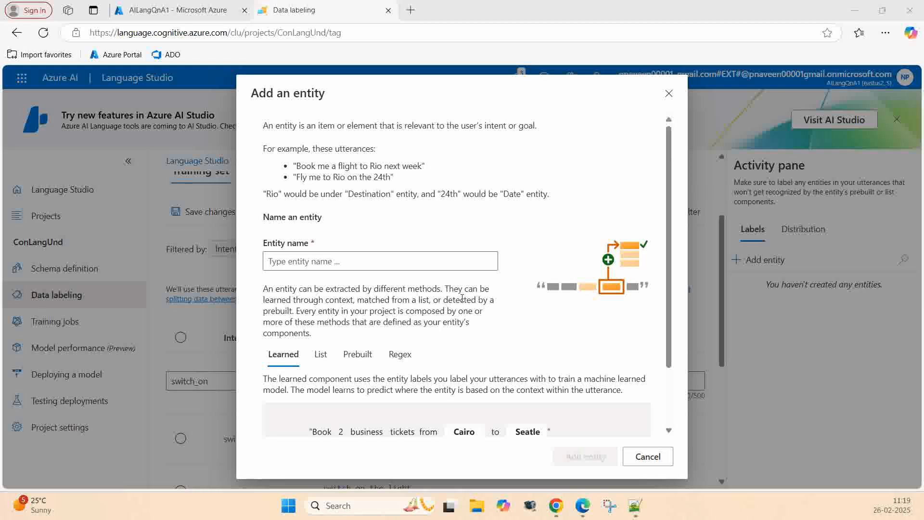
pyautogui.click(343, 262)
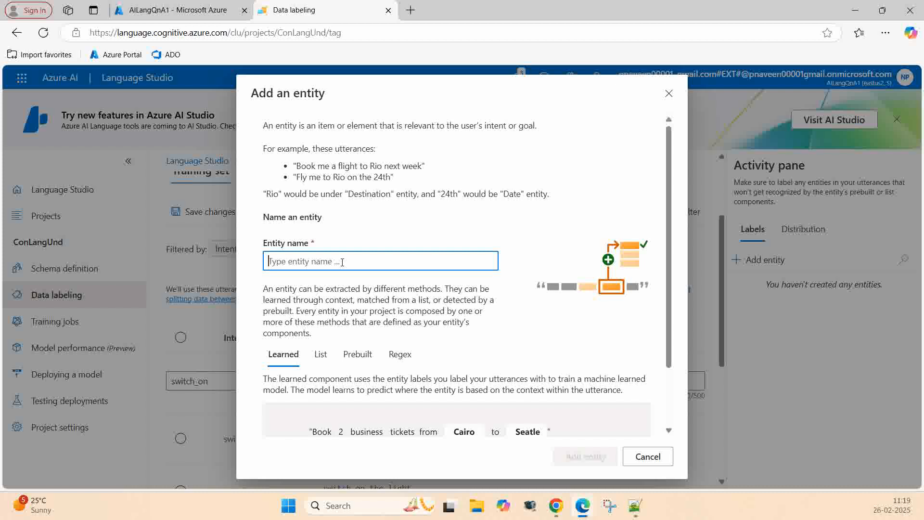
pyautogui.write('de')
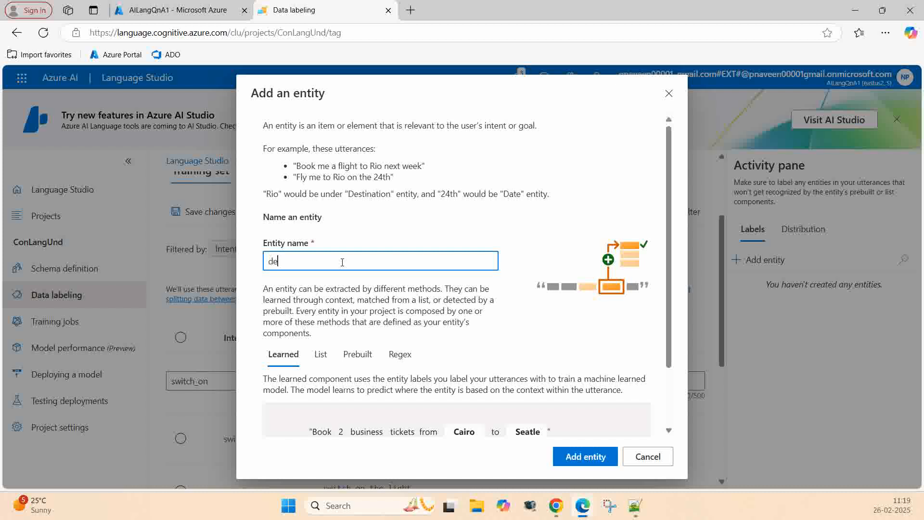
pyautogui.write('vice')
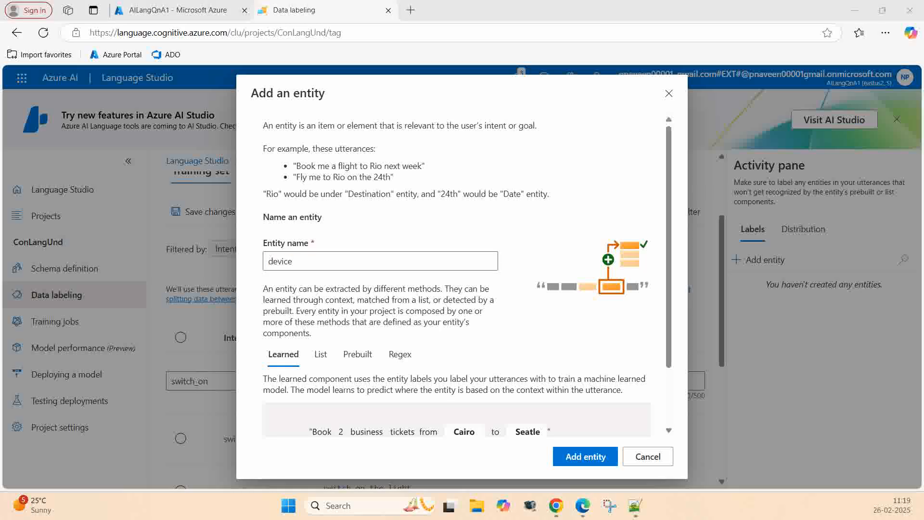
pyautogui.click(317, 358)
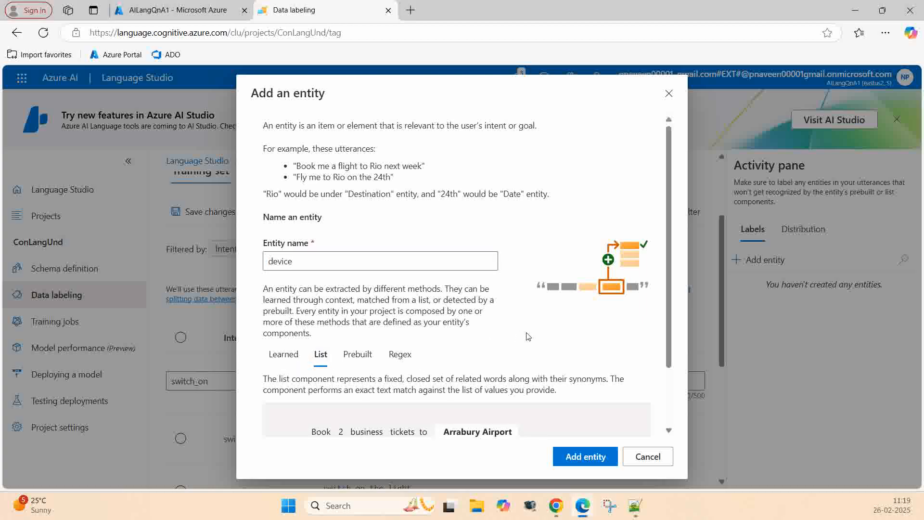
pyautogui.scroll(-2, 528, 336)
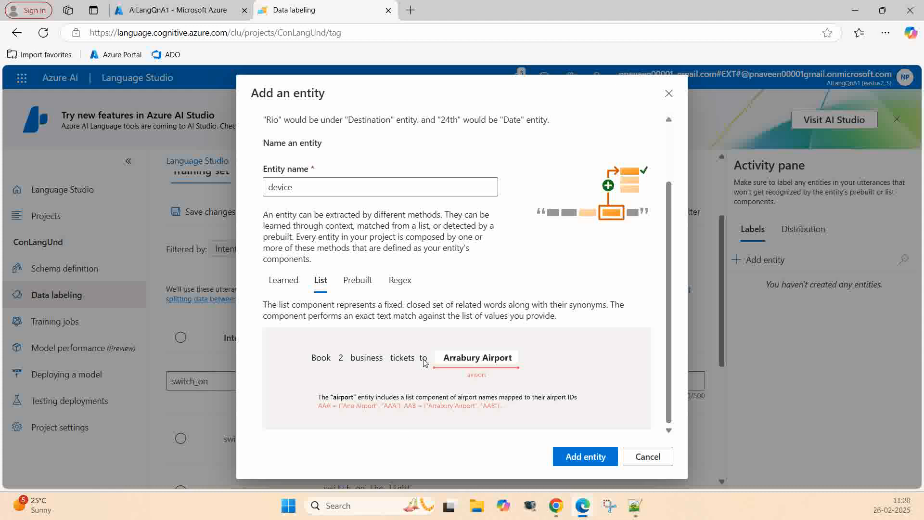
pyautogui.click(588, 460)
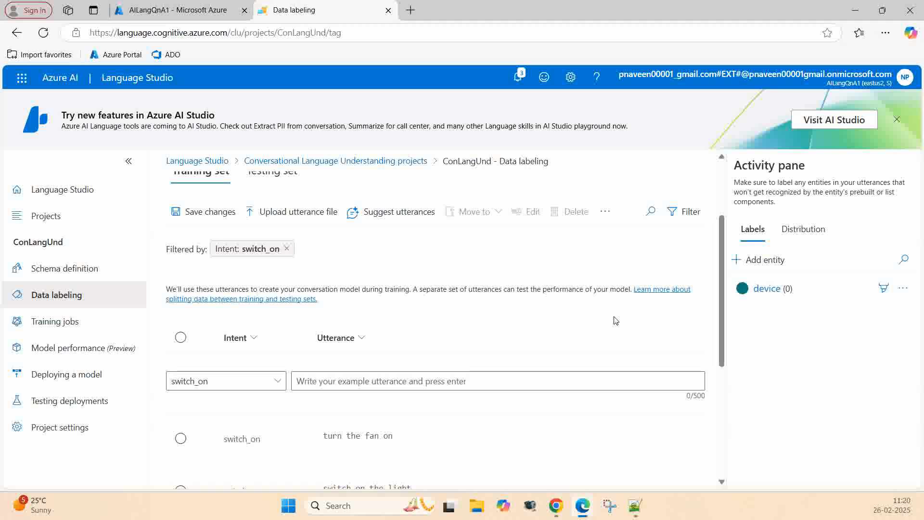
# - Label the word "fan" in the utterance "turn the fan on" with the device entity
pyautogui.scroll(-3, 614, 316)
pyautogui.scroll(2, 726, 270)
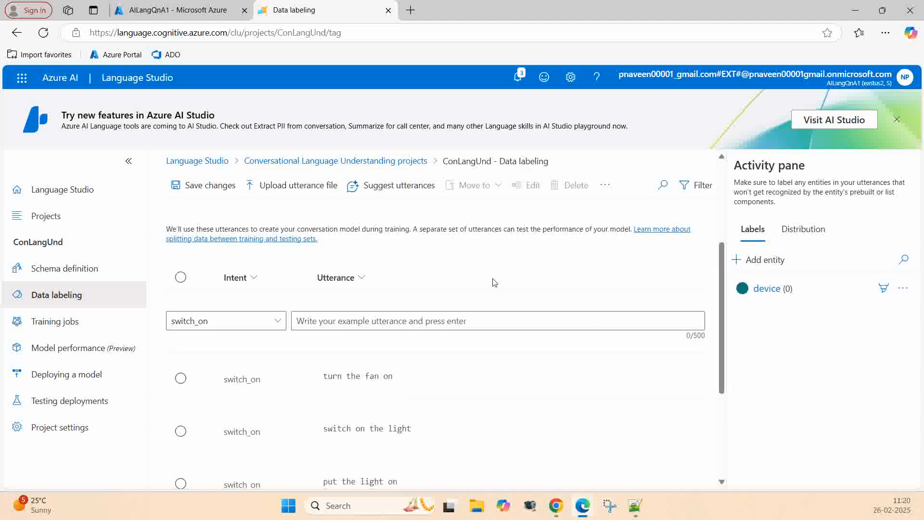
pyautogui.hotkey('alt', 'Tab')
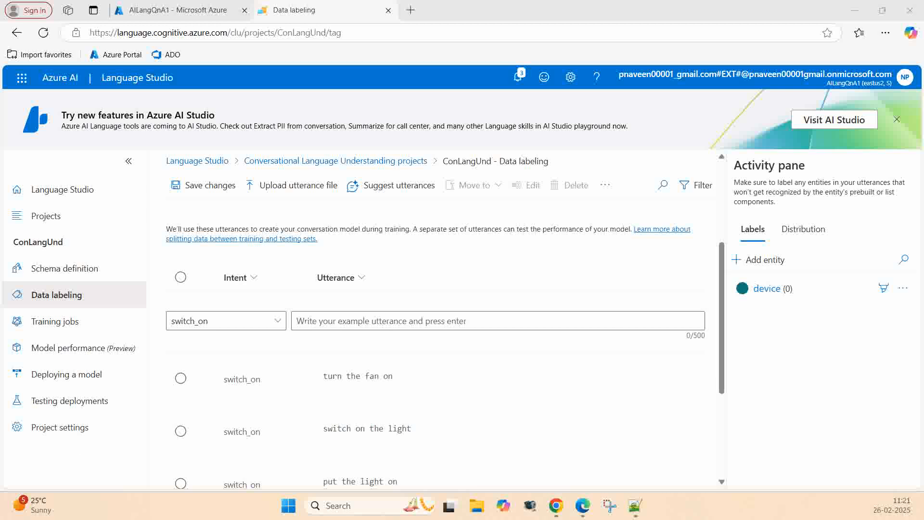
pyautogui.scroll(-3, 510, 366)
pyautogui.scroll(1, 494, 328)
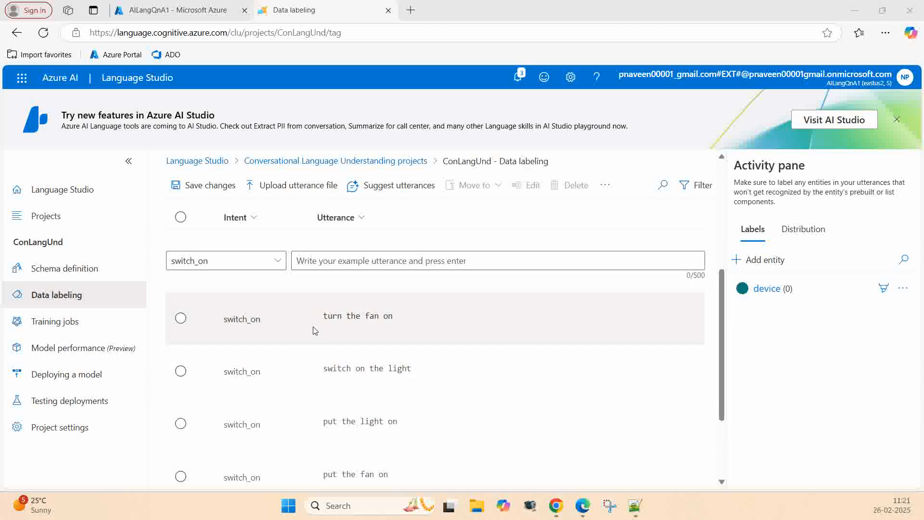
pyautogui.click(366, 318)
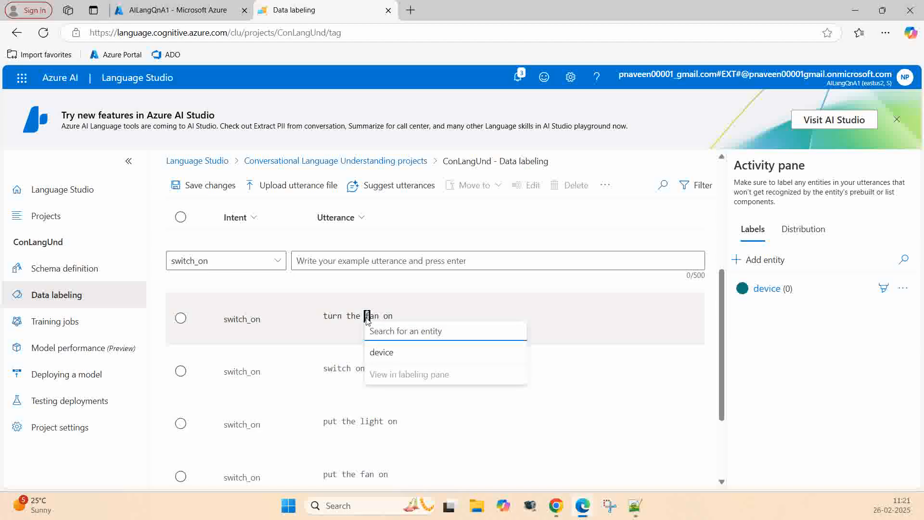
pyautogui.moveTo(366, 316); pyautogui.dragTo(375, 317)
pyautogui.moveTo(378, 320); pyautogui.dragTo(378, 320)
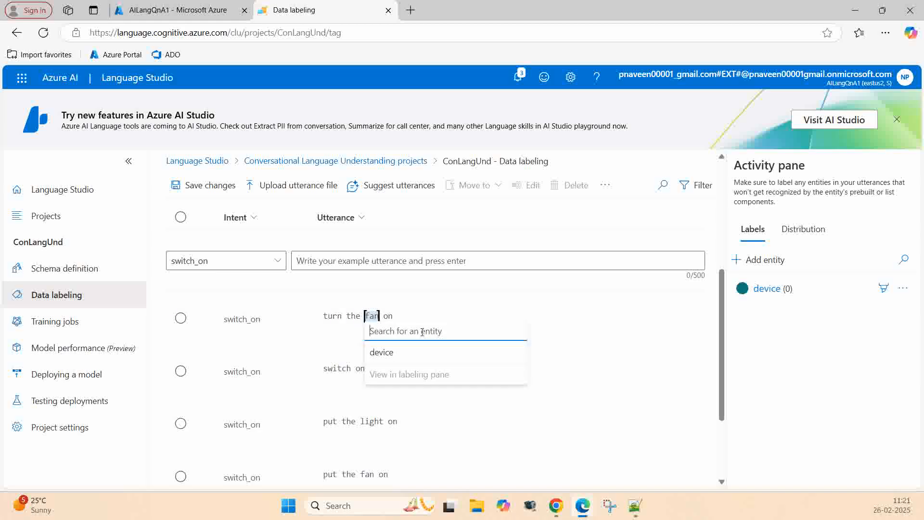
pyautogui.click(382, 353)
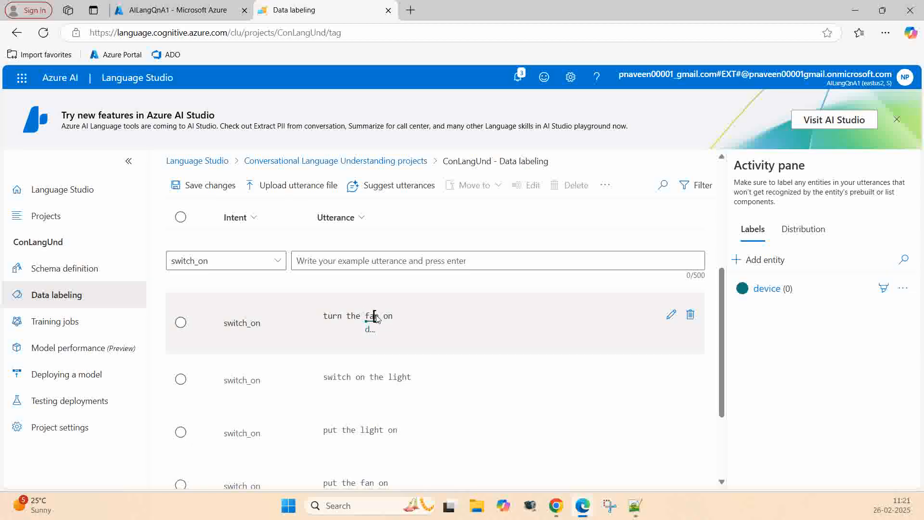
# - Label the word "light" in the utterance "switch on the light" with the device entity
pyautogui.scroll(-1, 371, 317)
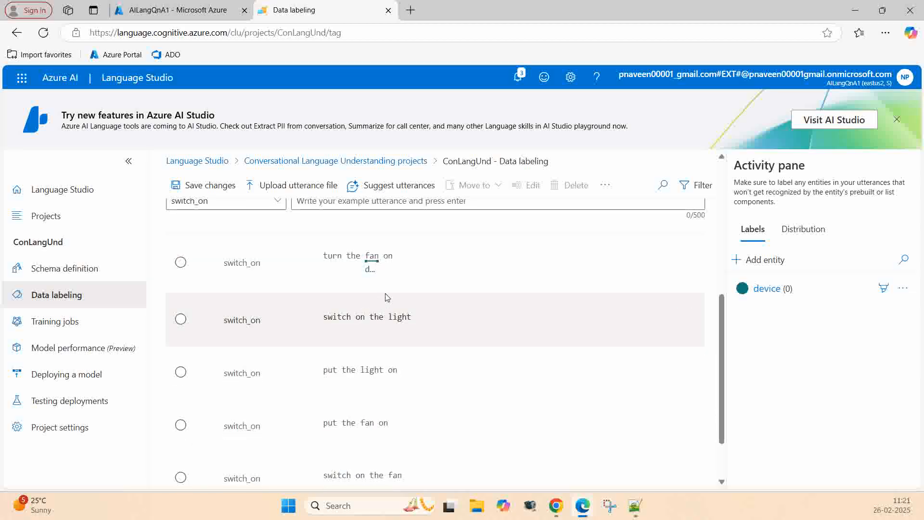
pyautogui.click(390, 318)
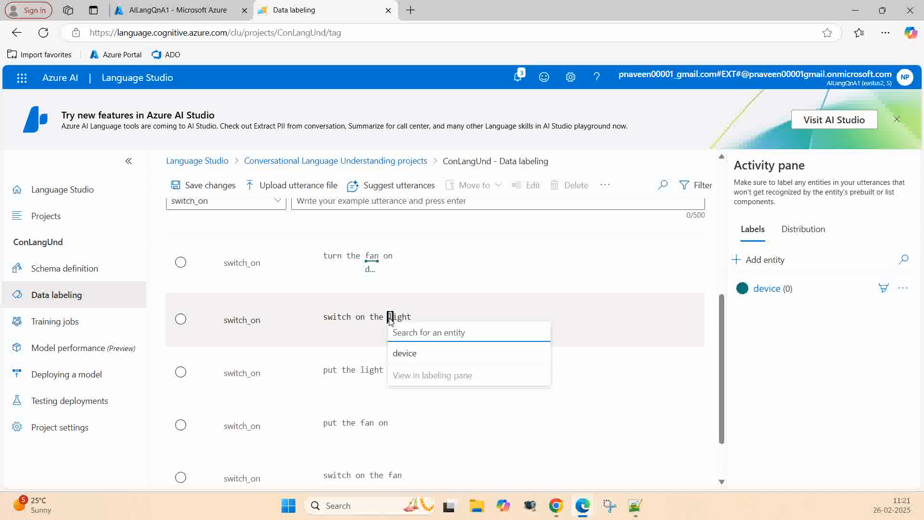
pyautogui.moveTo(390, 318); pyautogui.dragTo(410, 318)
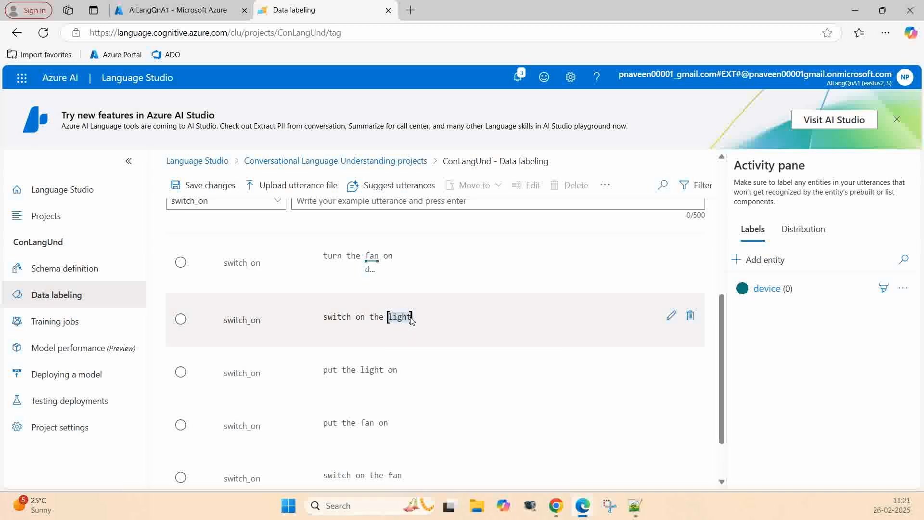
pyautogui.click(406, 353)
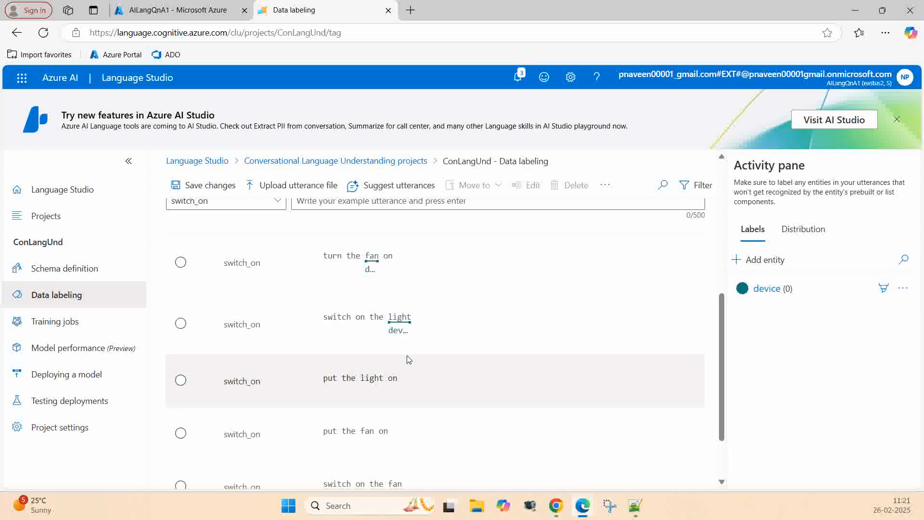
# - Label "light" in "put the light on" and "fan" in "put the fan on" with the device entity
pyautogui.scroll(-1, 408, 360)
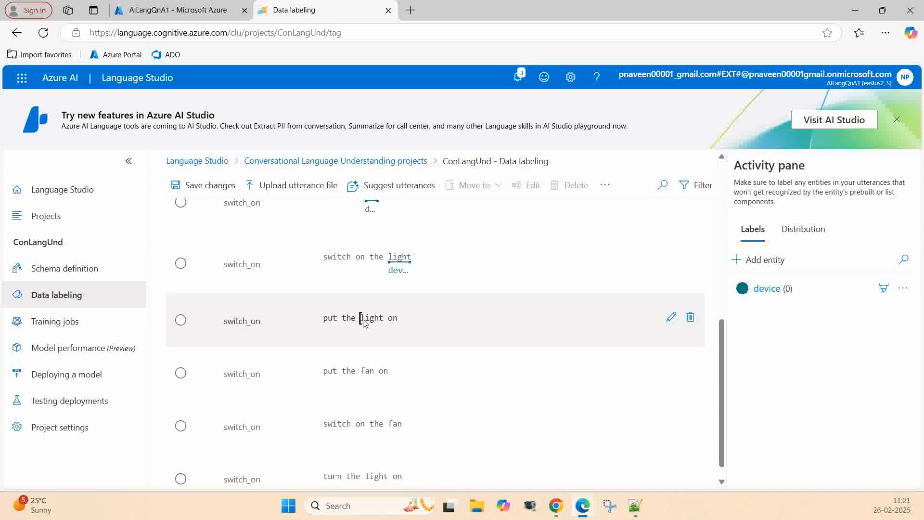
pyautogui.moveTo(363, 321); pyautogui.dragTo(383, 323)
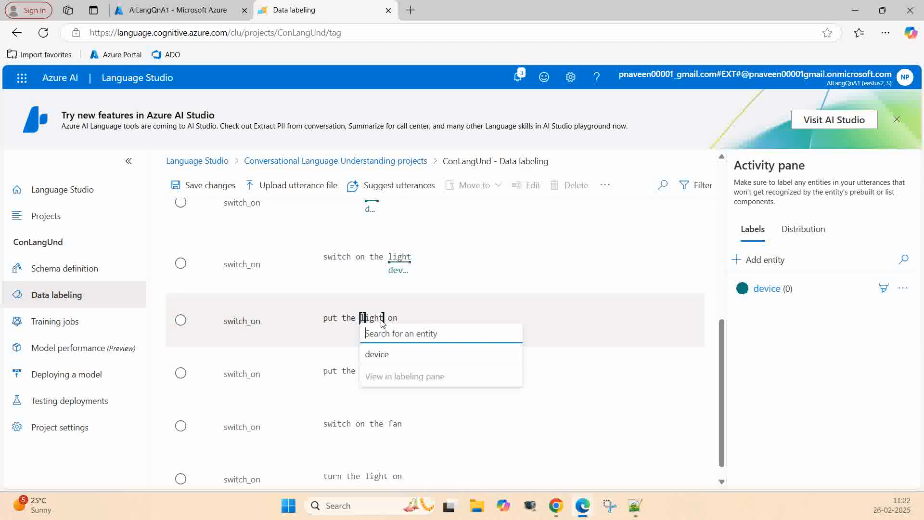
pyautogui.click(378, 354)
pyautogui.moveTo(365, 379); pyautogui.dragTo(374, 380)
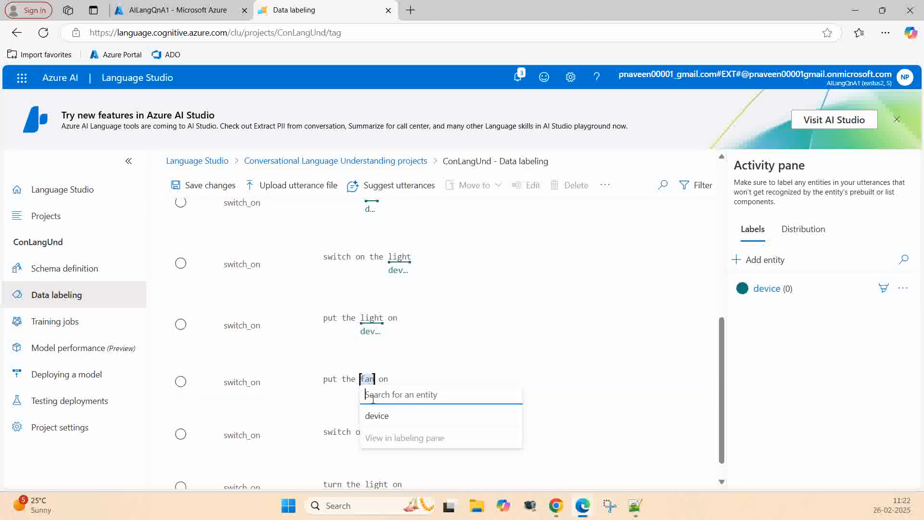
pyautogui.click(376, 417)
# - Label the word "the" in the utterance "switch on the fan" with the device entity
pyautogui.scroll(-1, 373, 424)
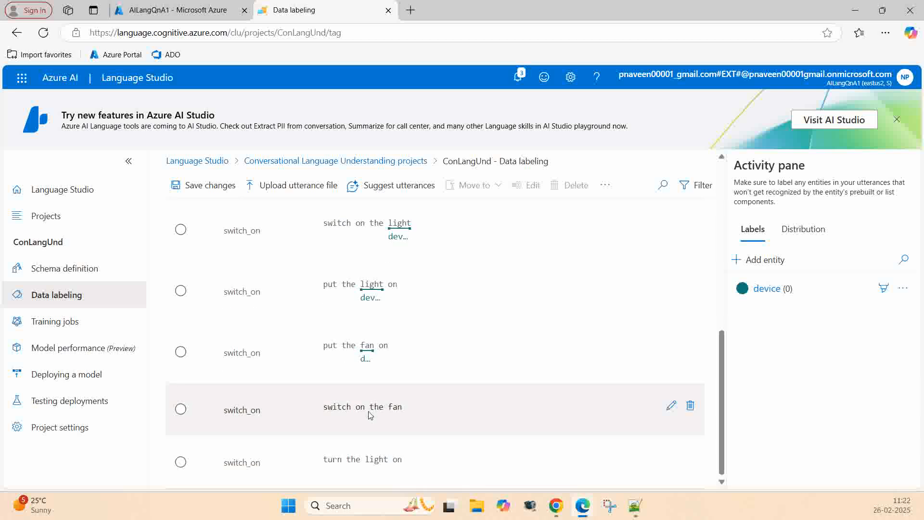
pyautogui.moveTo(369, 407); pyautogui.dragTo(377, 408)
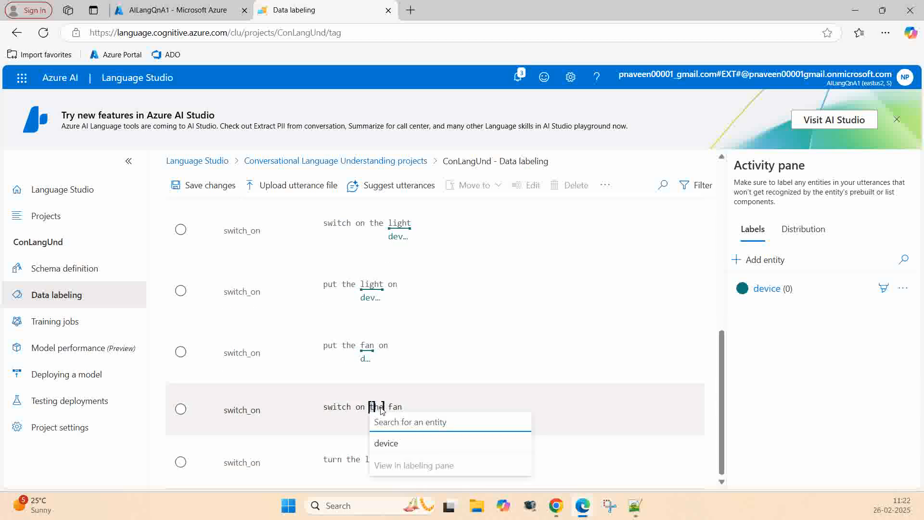
pyautogui.click(384, 441)
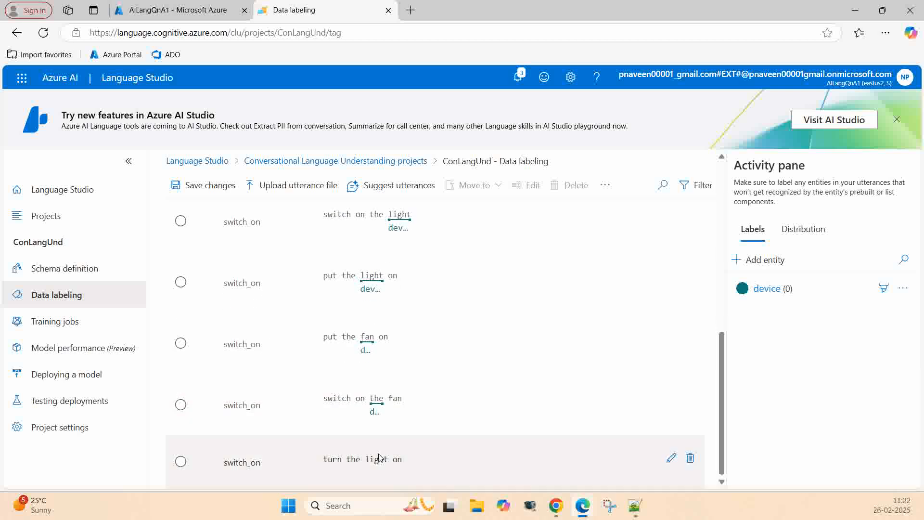
# - Label the word "light" in the utterance "turn the light on" with the device entity
pyautogui.moveTo(365, 459); pyautogui.dragTo(388, 458)
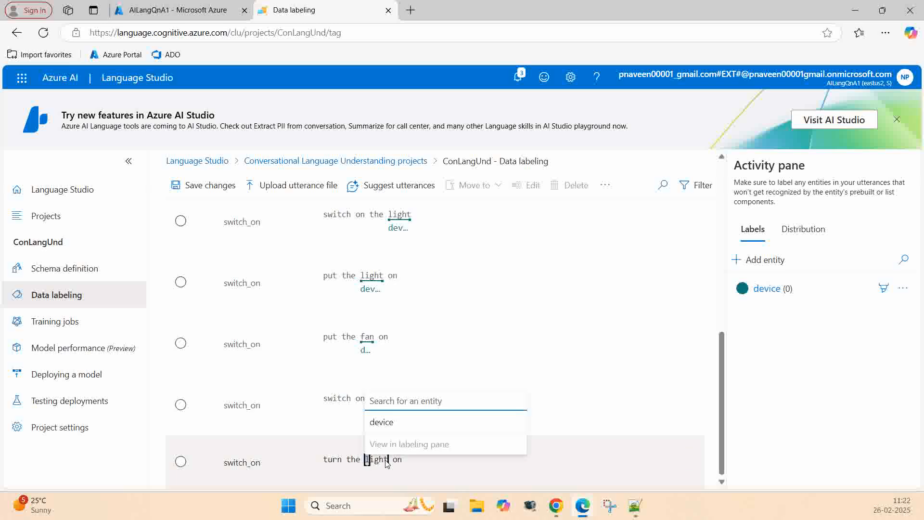
pyautogui.click(387, 463)
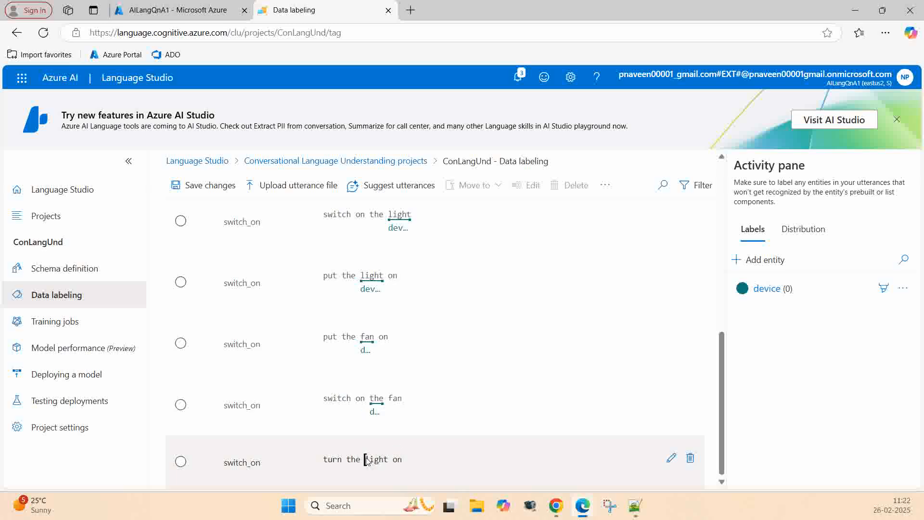
pyautogui.doubleClick(365, 459)
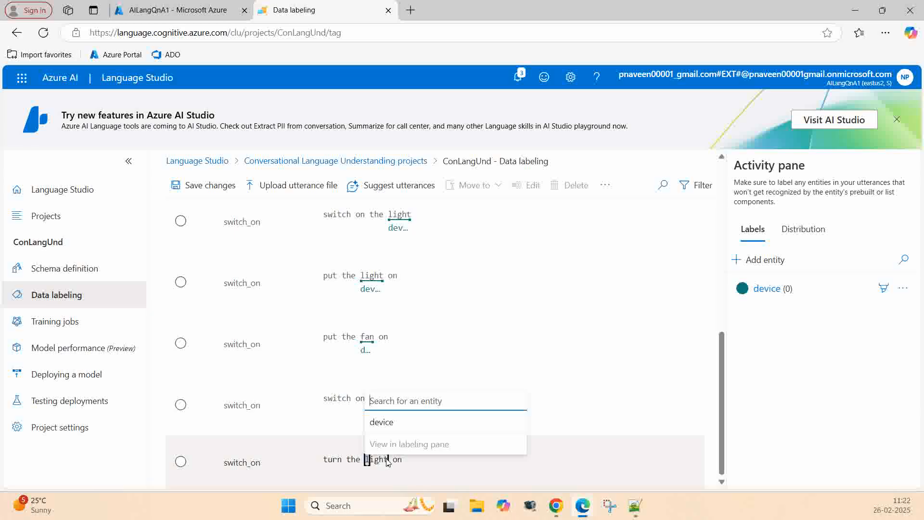
pyautogui.click(383, 422)
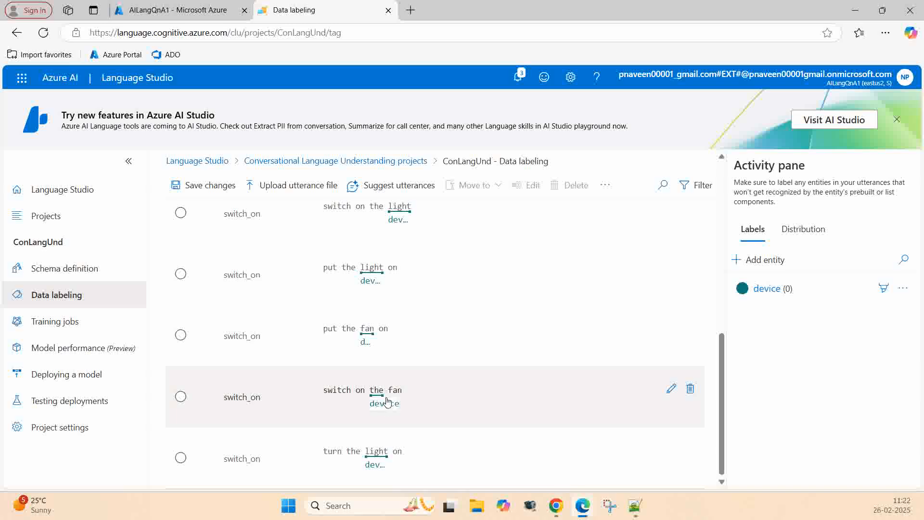
# - Label the word "fan" in the utterance "switch on the fan" with the device entity
pyautogui.click(390, 391)
pyautogui.moveTo(390, 391); pyautogui.dragTo(403, 391)
pyautogui.click(405, 427)
pyautogui.click(671, 388)
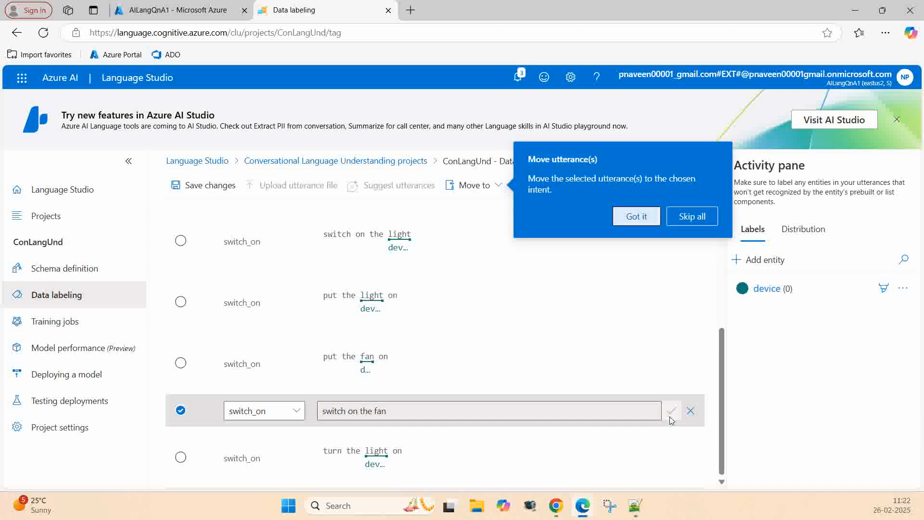
pyautogui.click(636, 216)
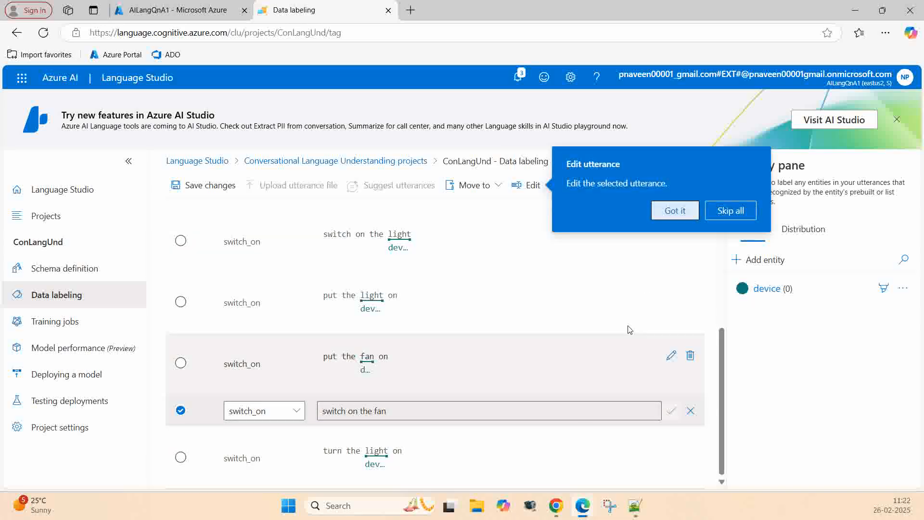
pyautogui.click(674, 214)
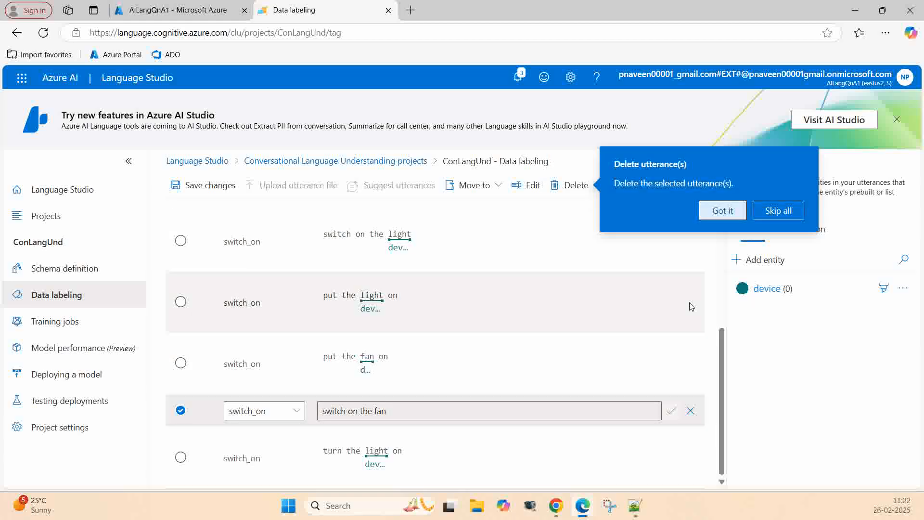
pyautogui.click(723, 211)
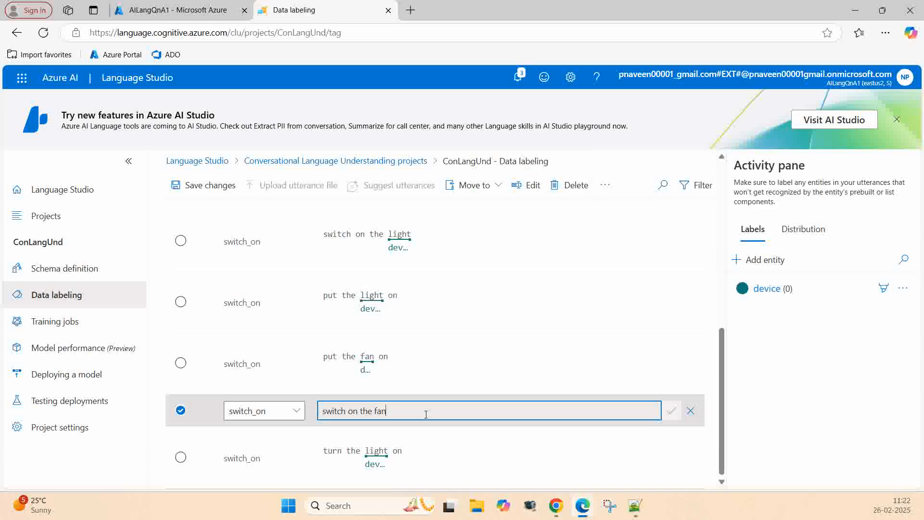
pyautogui.click(673, 416)
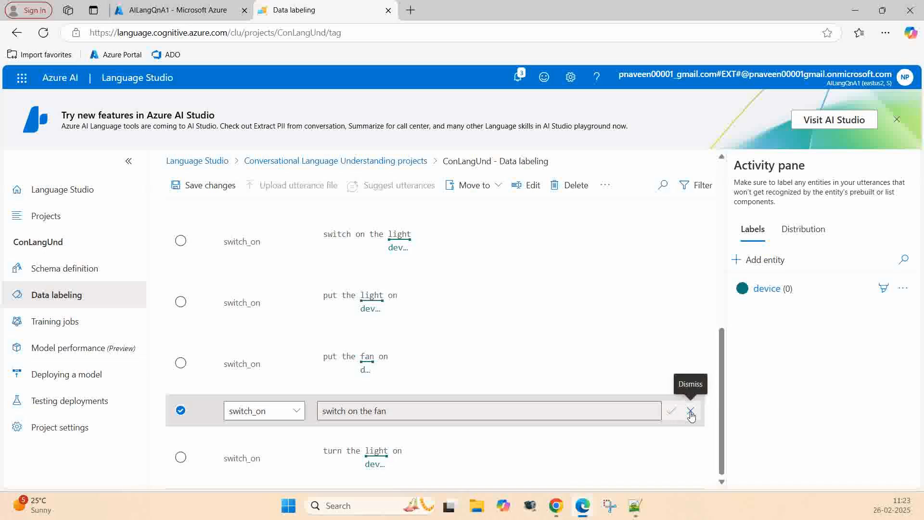
pyautogui.click(691, 413)
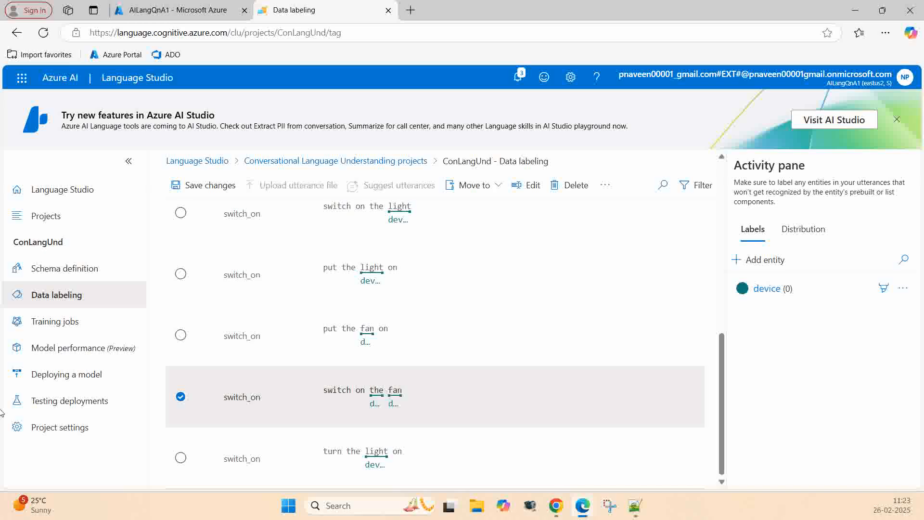
# - Remove the device label from the word "the" in the utterance "switch on the fan"
pyautogui.moveTo(688, 392)
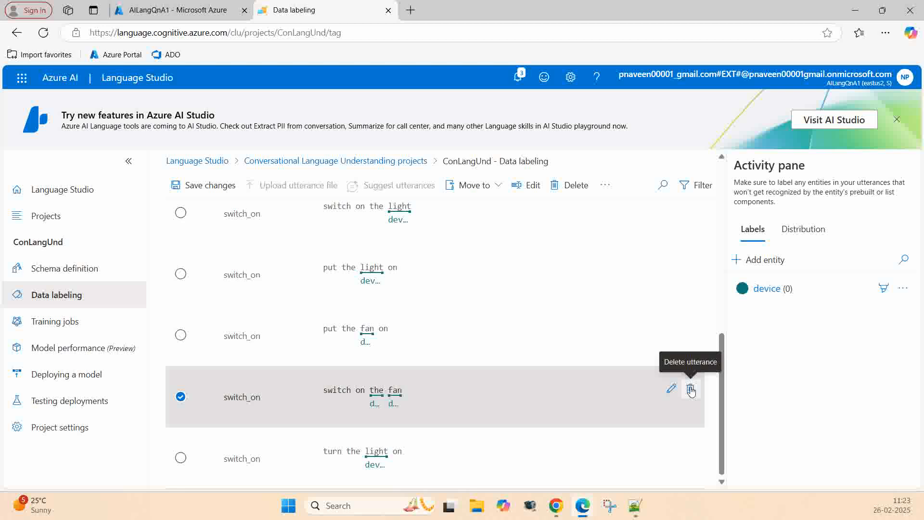
pyautogui.click(371, 391)
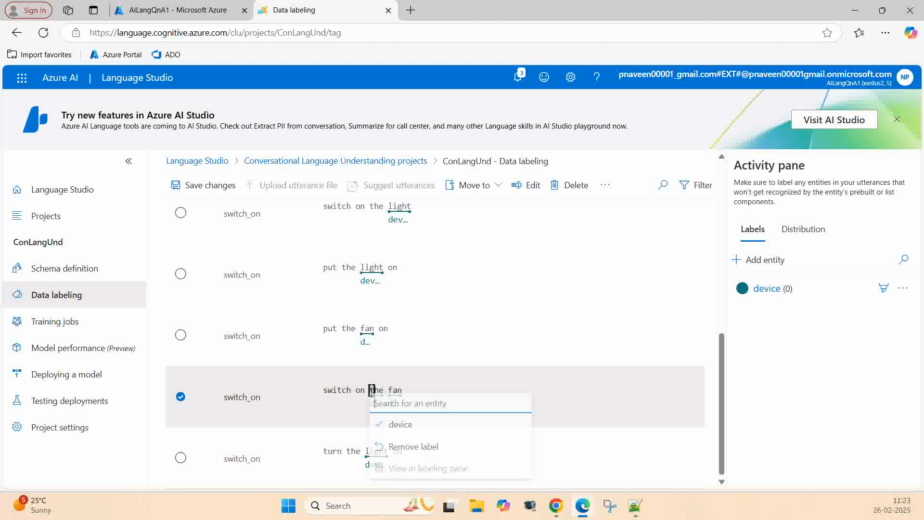
pyautogui.click(391, 449)
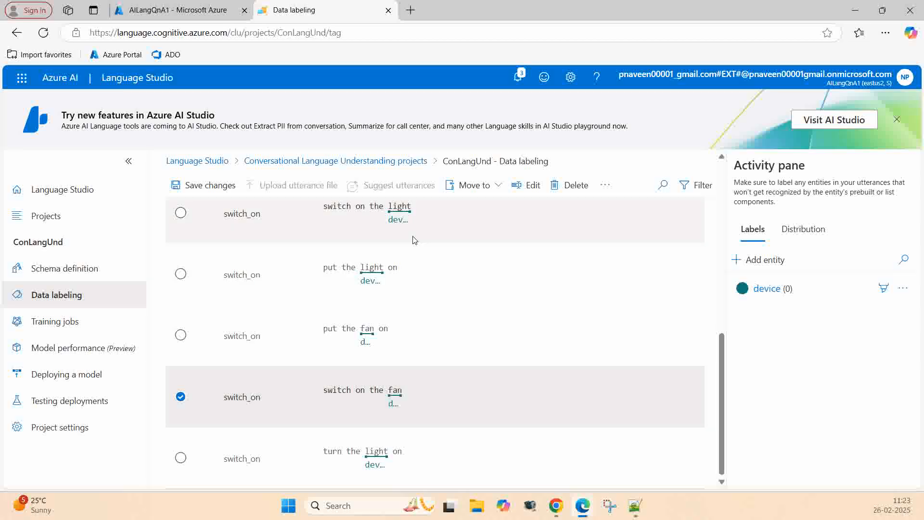
# - Review the labeled switch_on utterances and save the data labeling changes
pyautogui.scroll(1, 416, 239)
pyautogui.scroll(2, 403, 273)
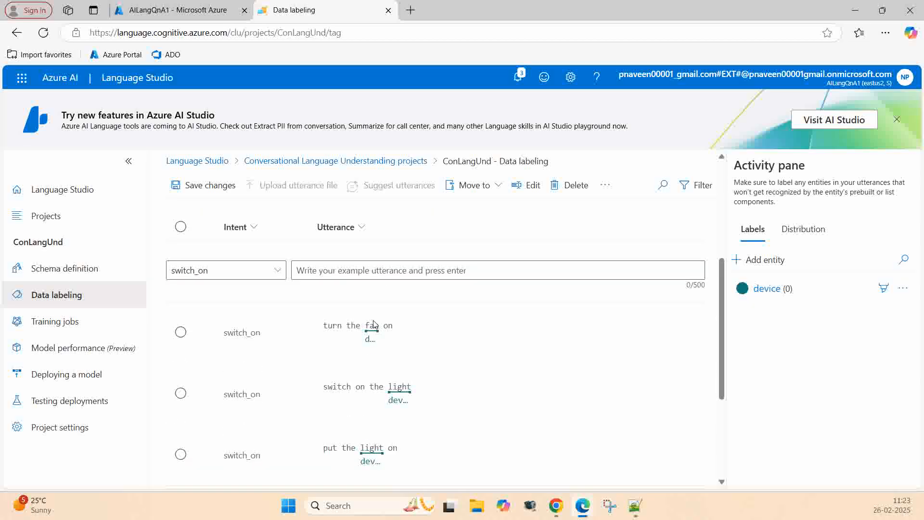
pyautogui.scroll(-3, 407, 424)
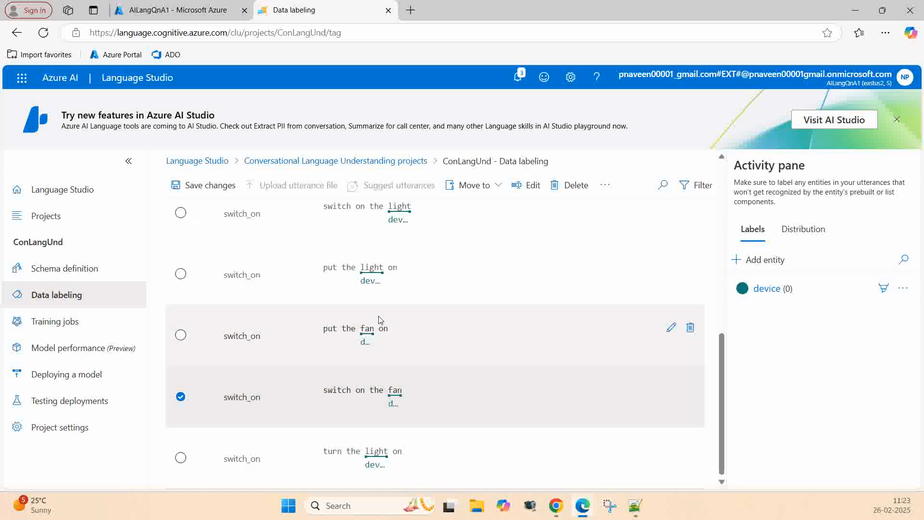
pyautogui.scroll(1, 404, 366)
pyautogui.scroll(-1, 380, 380)
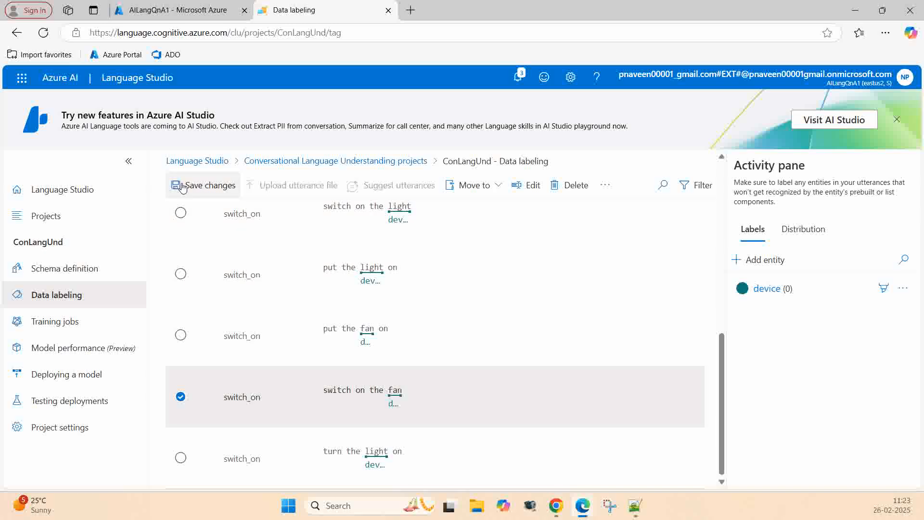
pyautogui.click(207, 186)
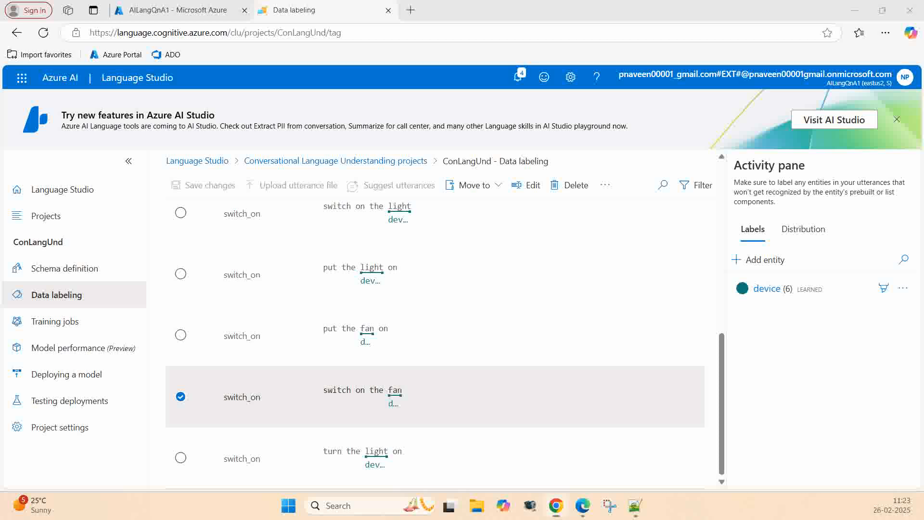
# - Add a new intent named switch_off to the project's schema definition
pyautogui.click(67, 269)
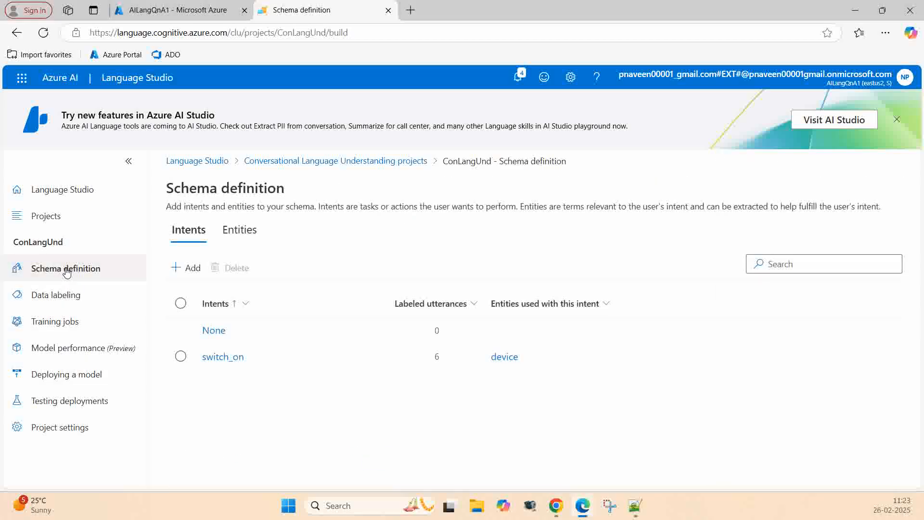
pyautogui.click(191, 271)
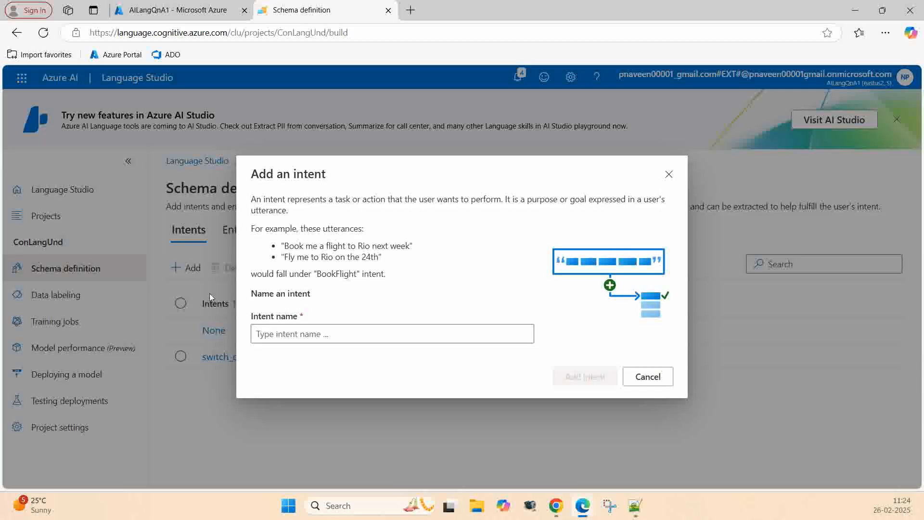
pyautogui.click(267, 336)
pyautogui.write('swit')
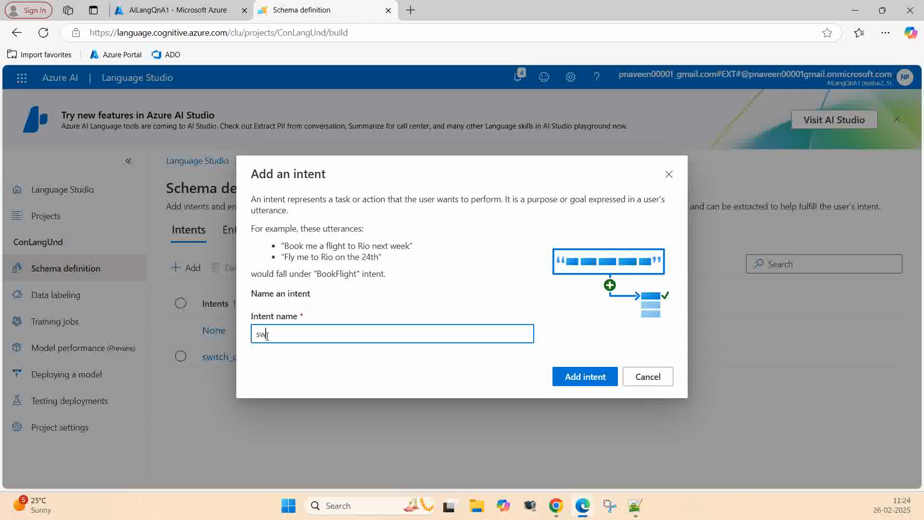
pyautogui.write('ch_off')
pyautogui.click(589, 378)
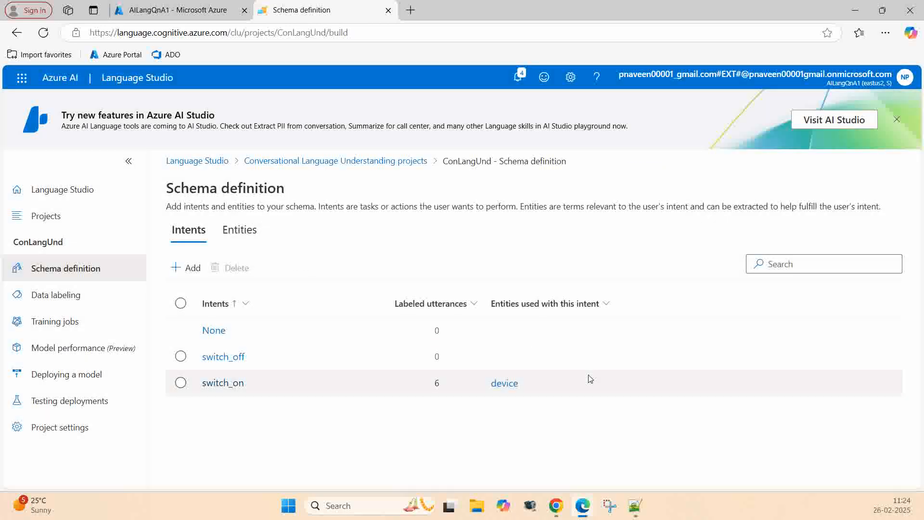
# - Open data labeling for the switch_off intent and add the training utterance "turn the light off" under switch_off
pyautogui.click(225, 357)
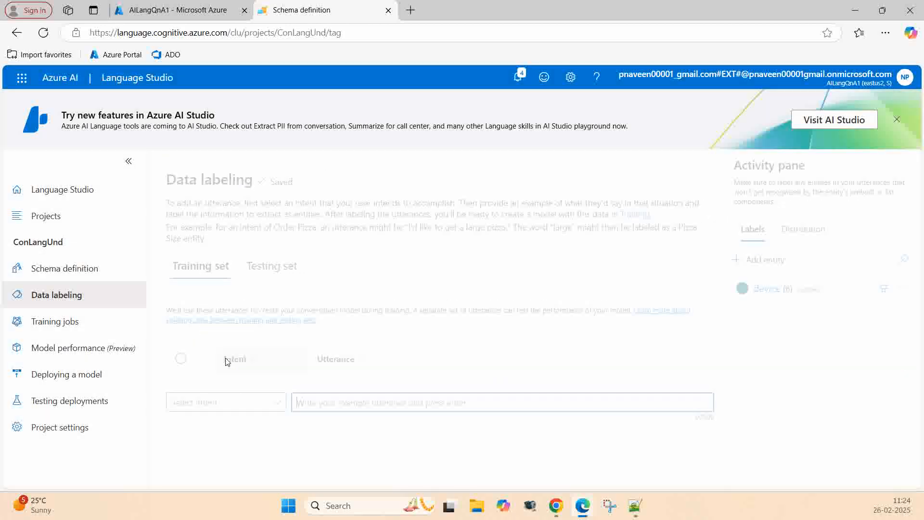
pyautogui.scroll(-1, 370, 387)
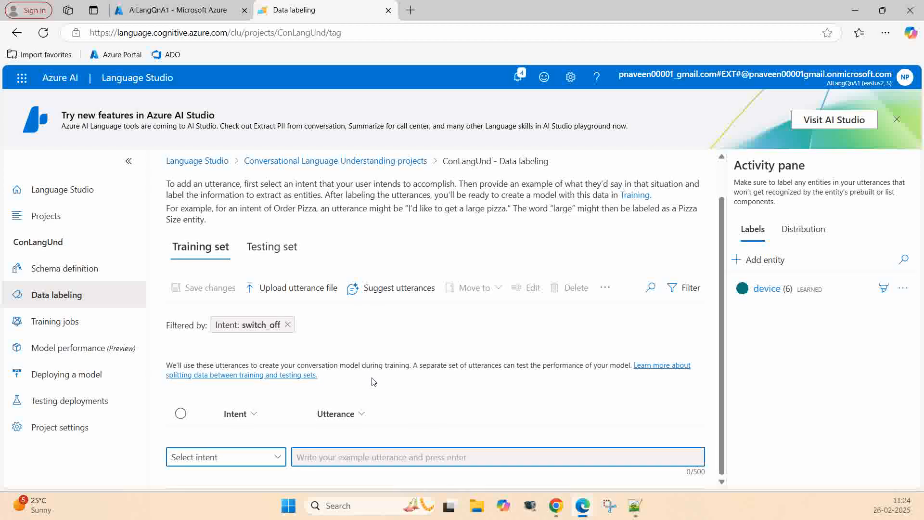
pyautogui.hotkey('alt', 'Tab')
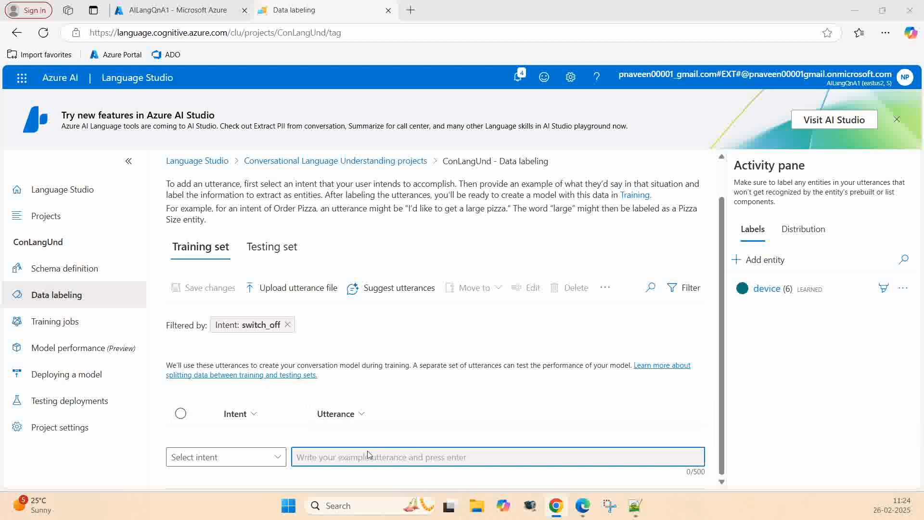
pyautogui.click(334, 457)
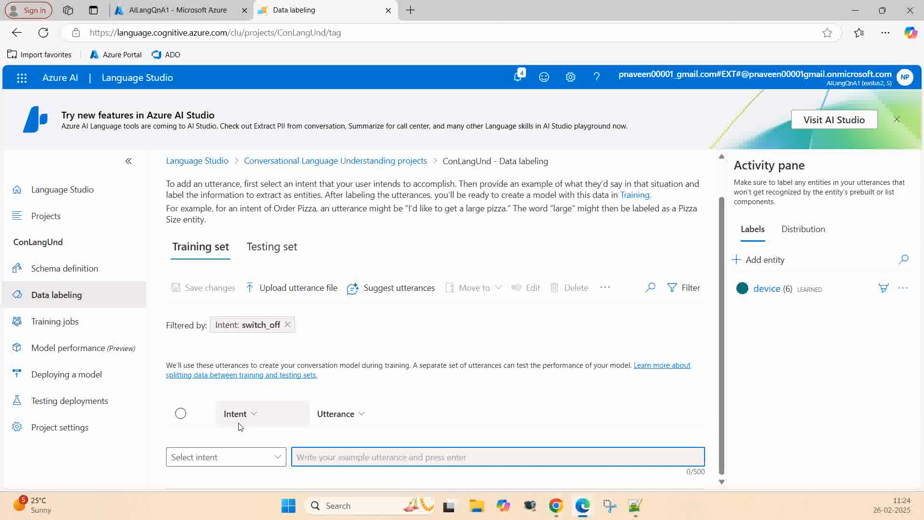
pyautogui.click(251, 465)
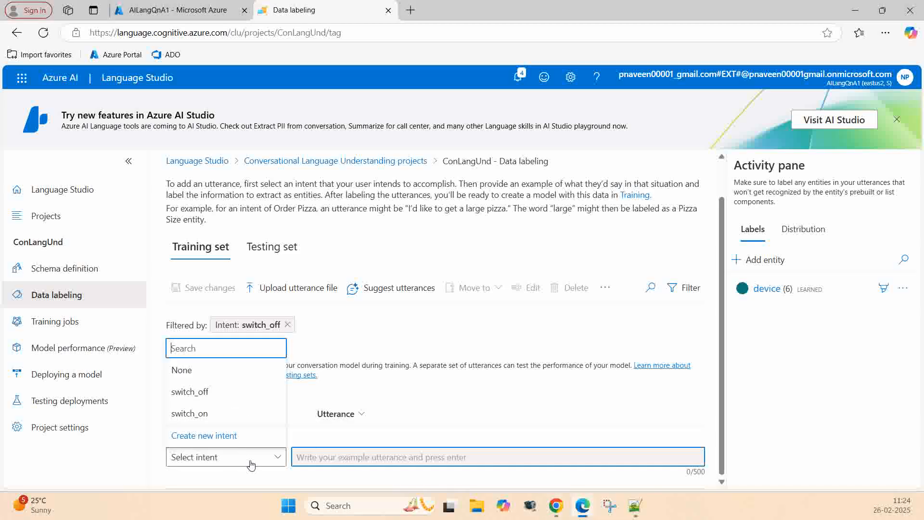
pyautogui.click(204, 391)
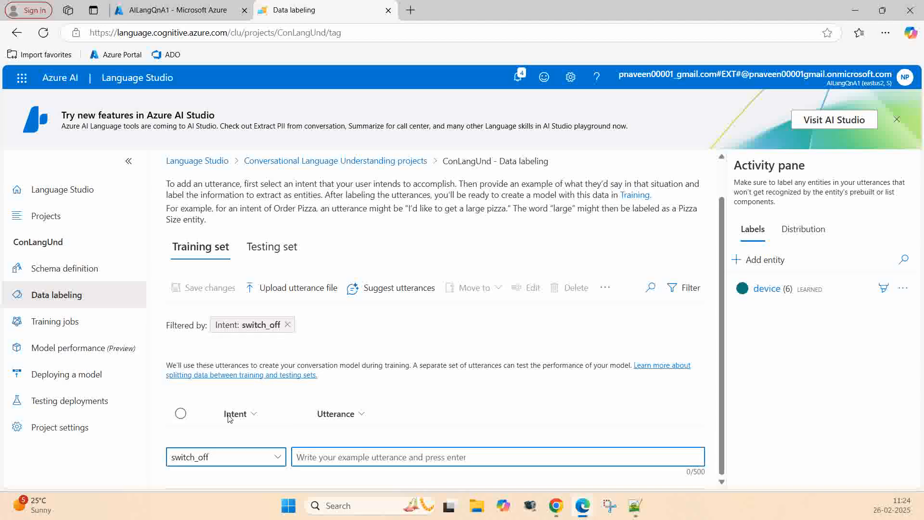
pyautogui.click(314, 457)
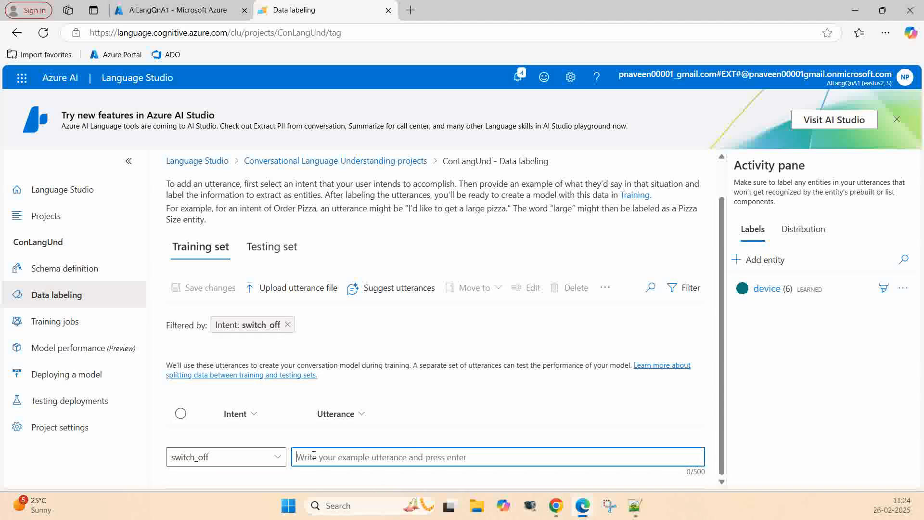
pyautogui.write('turn')
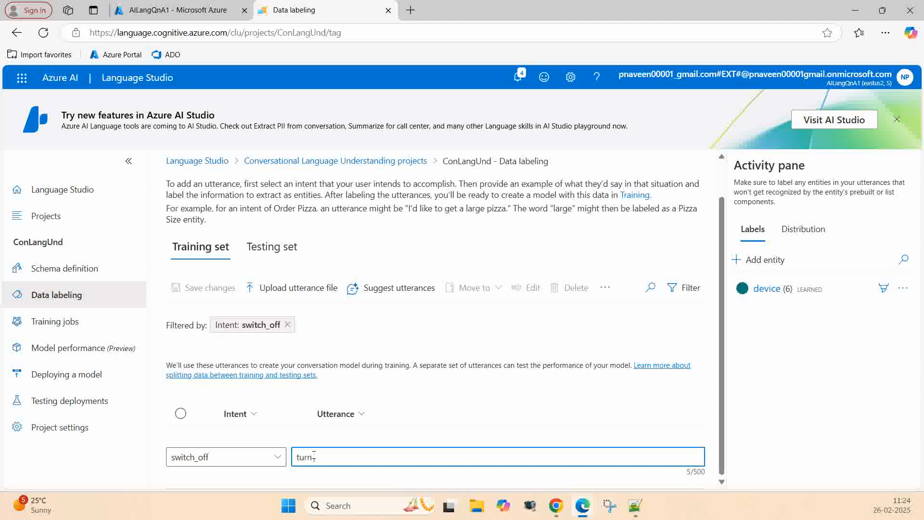
pyautogui.write(' the light off')
pyautogui.press('Return')
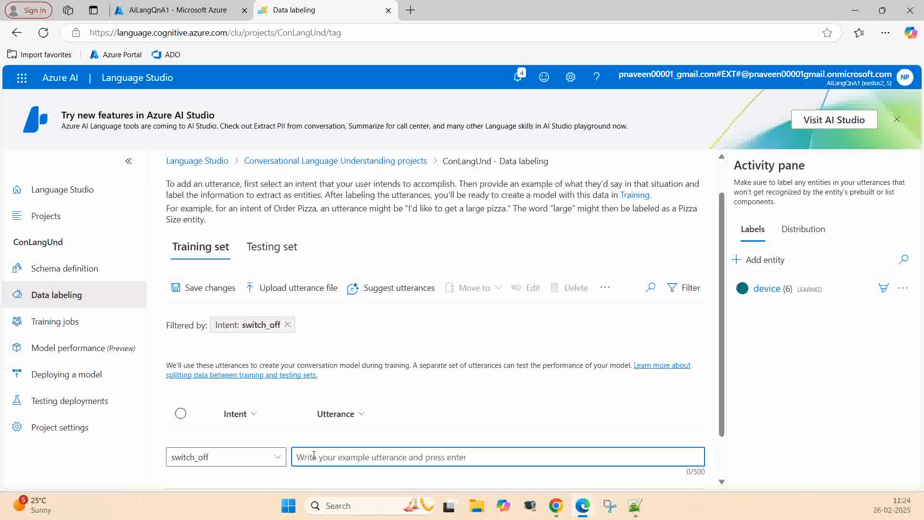
# - Add the utterances "switch off the fan" and "put the fan off" to the switch_off intent
pyautogui.write('swi')
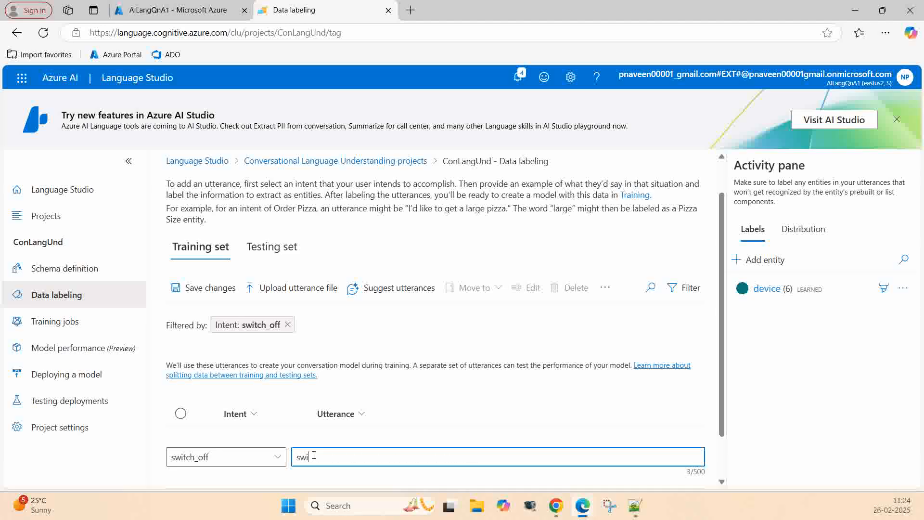
pyautogui.write('tch off the fan')
pyautogui.press('Return')
pyautogui.write('put the fac')
pyautogui.press('Return')
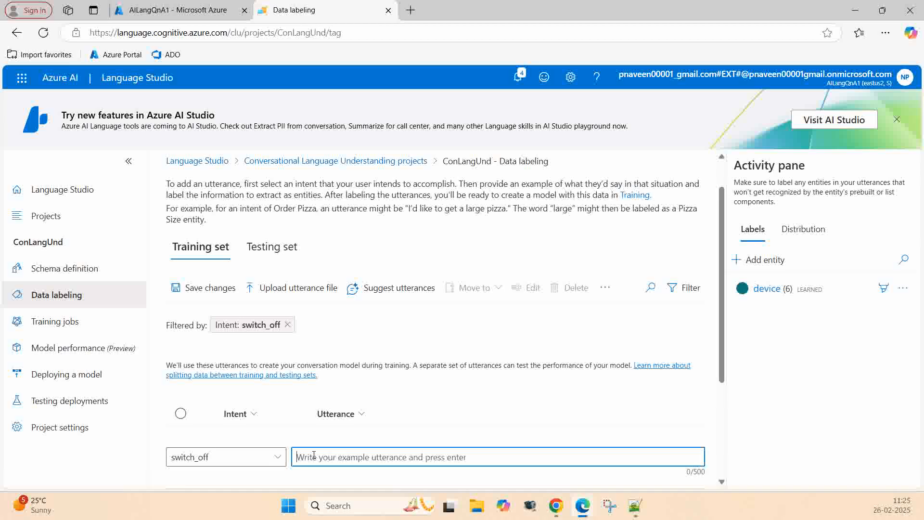
# - Add the utterances "put the light off", "turn off the light" and "switch the fan off" to the switch_off intent
pyautogui.write('put the light off')
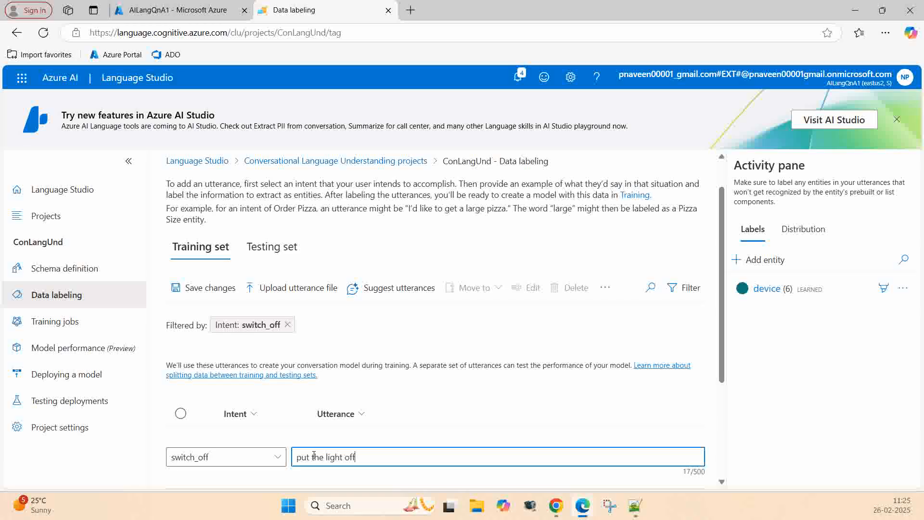
pyautogui.press('Return')
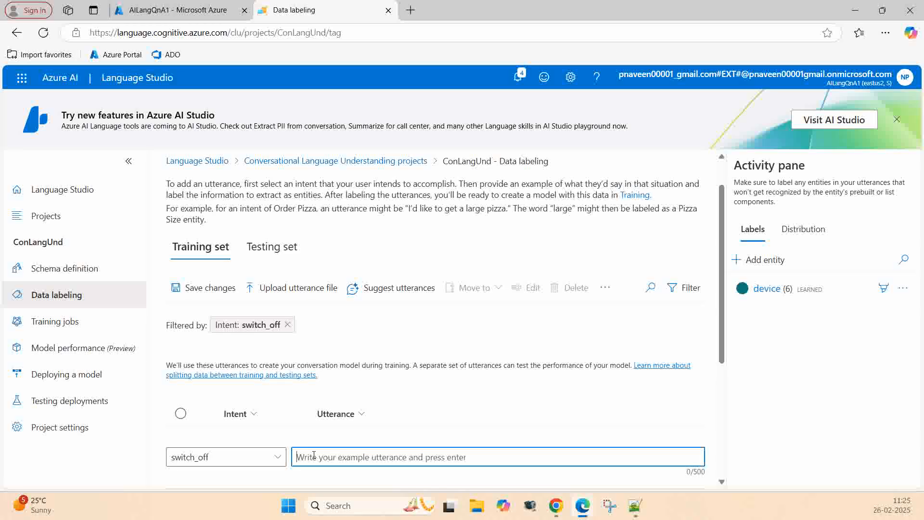
pyautogui.write('turn off the light')
pyautogui.press('Return')
pyautogui.write('switch ')
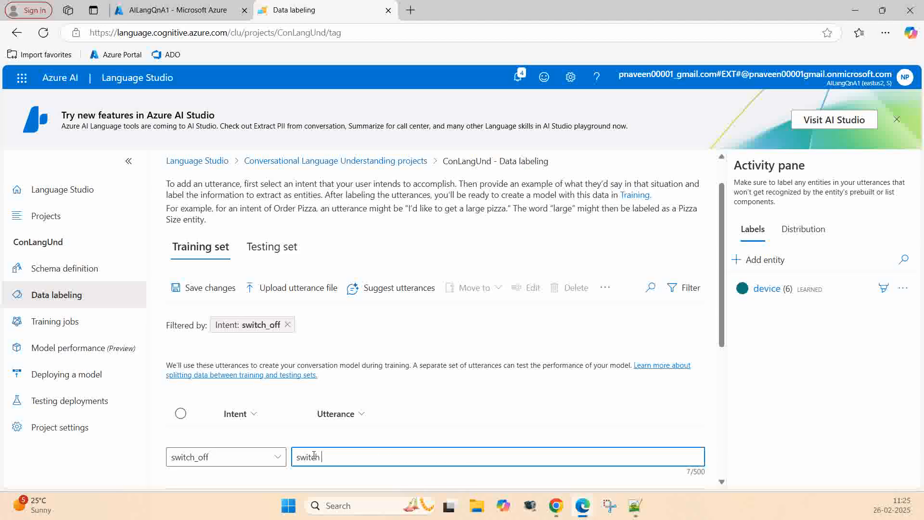
pyautogui.write('the fan off')
pyautogui.press('Return')
# - Label "fan" in "switch the fan off" and "light" in "turn off the light" with the device entity
pyautogui.scroll(-5, 337, 448)
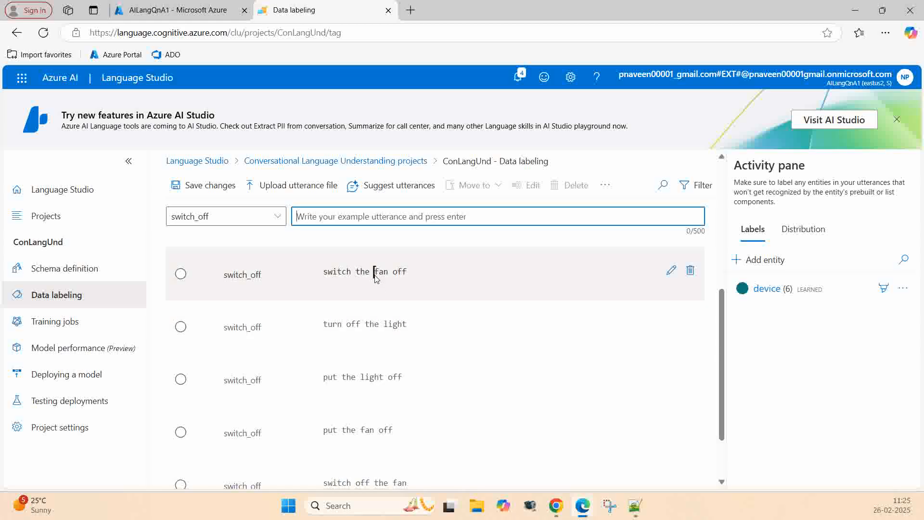
pyautogui.moveTo(375, 274); pyautogui.dragTo(388, 274)
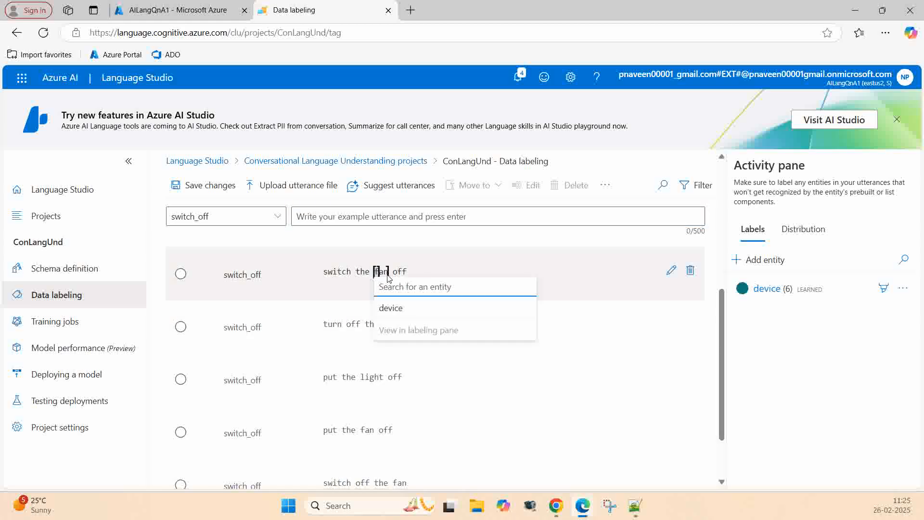
pyautogui.click(391, 309)
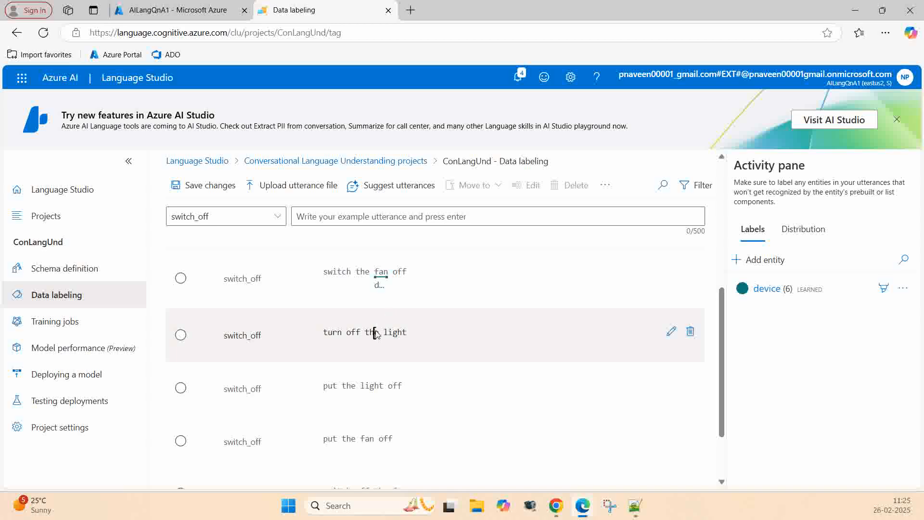
pyautogui.moveTo(384, 332); pyautogui.dragTo(406, 335)
pyautogui.click(404, 369)
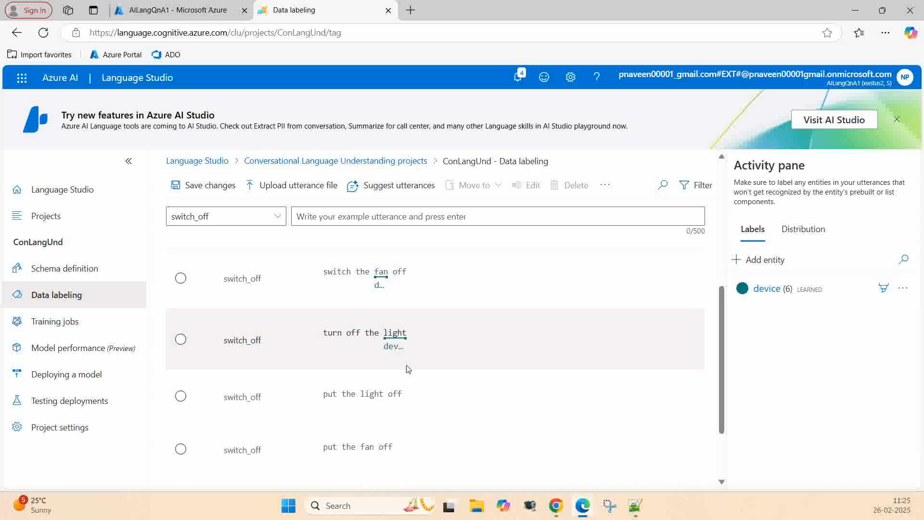
pyautogui.scroll(-2, 396, 359)
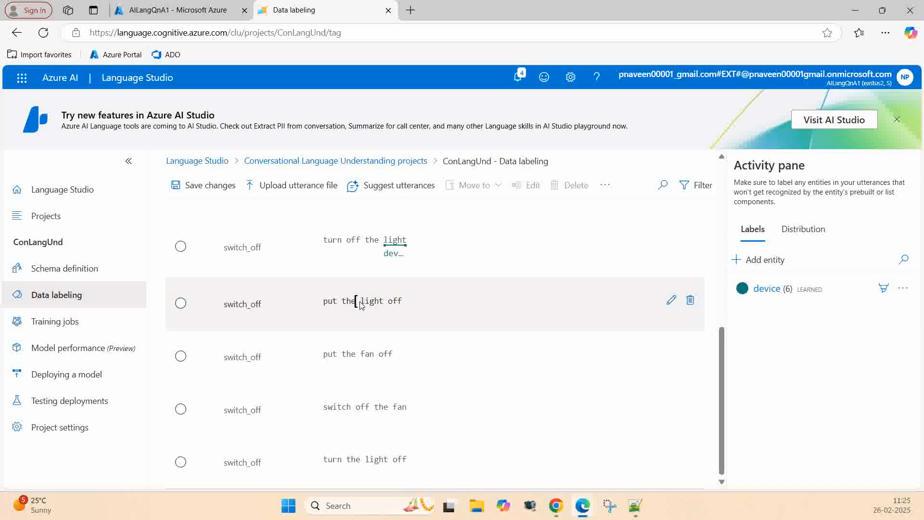
pyautogui.click(360, 302)
pyautogui.click(364, 303)
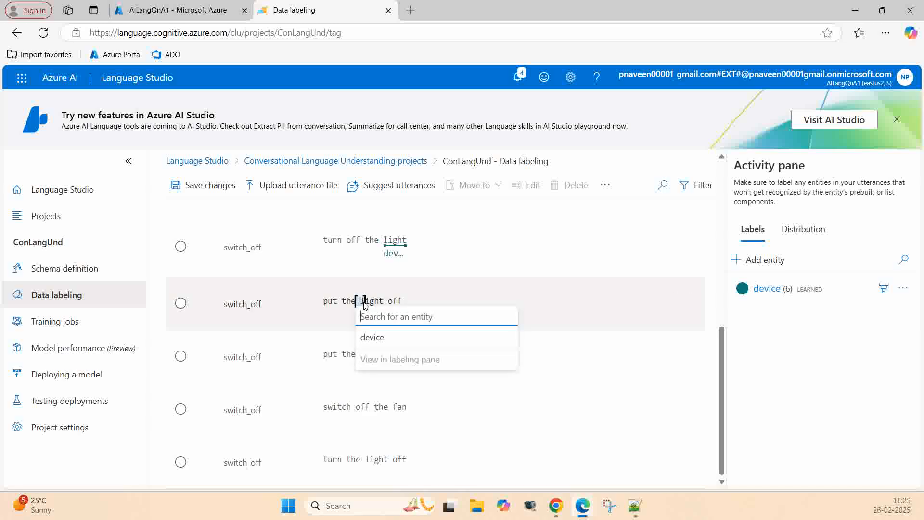
pyautogui.click(356, 374)
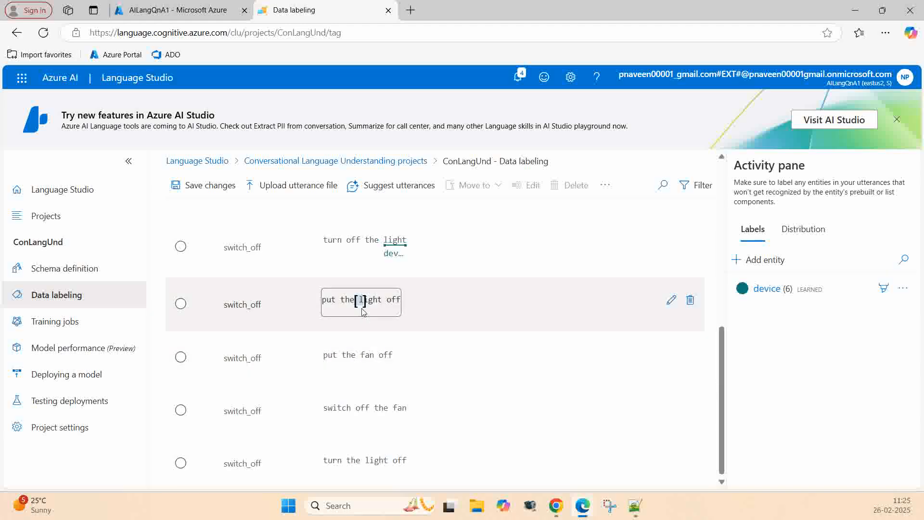
pyautogui.click(361, 303)
pyautogui.click(367, 304)
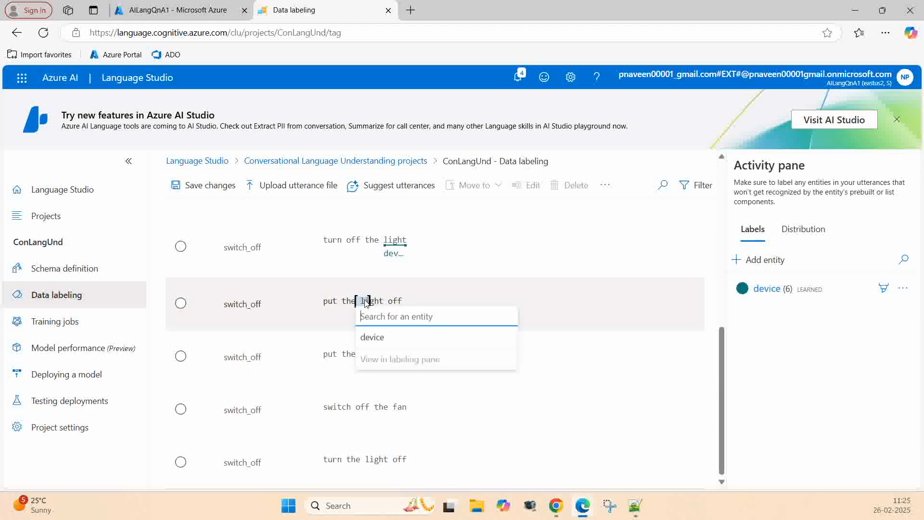
pyautogui.click(380, 303)
pyautogui.click(381, 304)
pyautogui.click(357, 304)
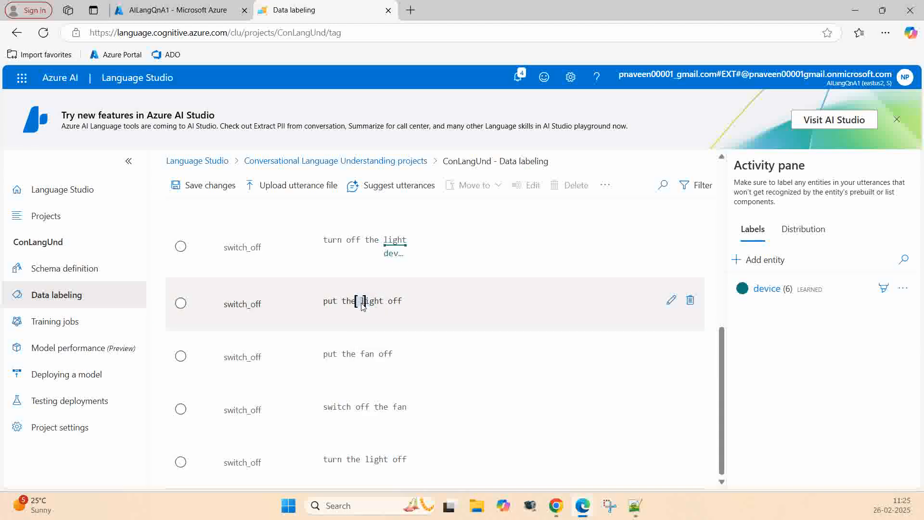
pyautogui.click(357, 305)
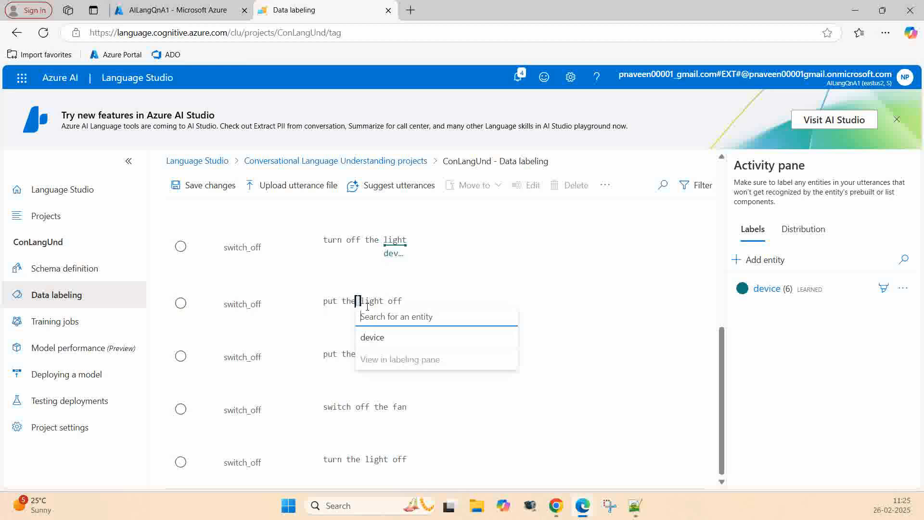
pyautogui.write('light')
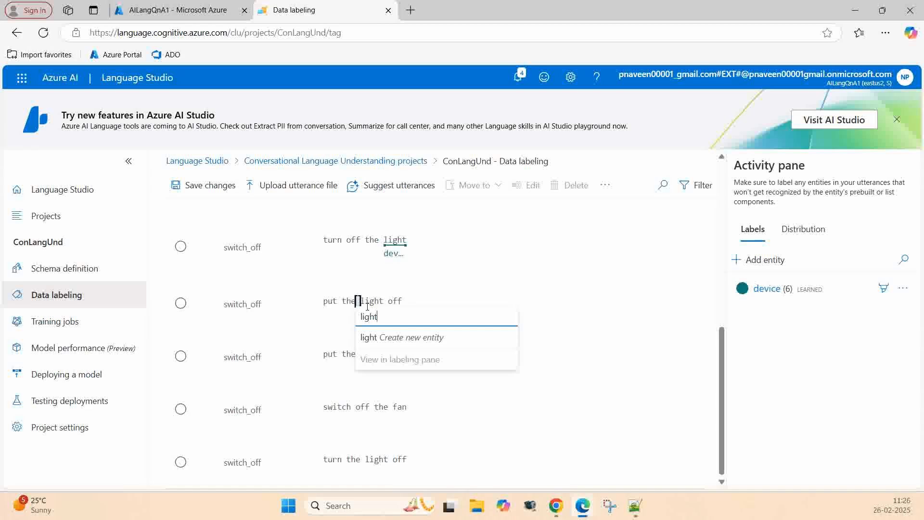
pyautogui.press('BackSpace')
pyautogui.press('BackSpace')
pyautogui.press('BackSpace')
pyautogui.press('BackSpace')
pyautogui.press('BackSpace')
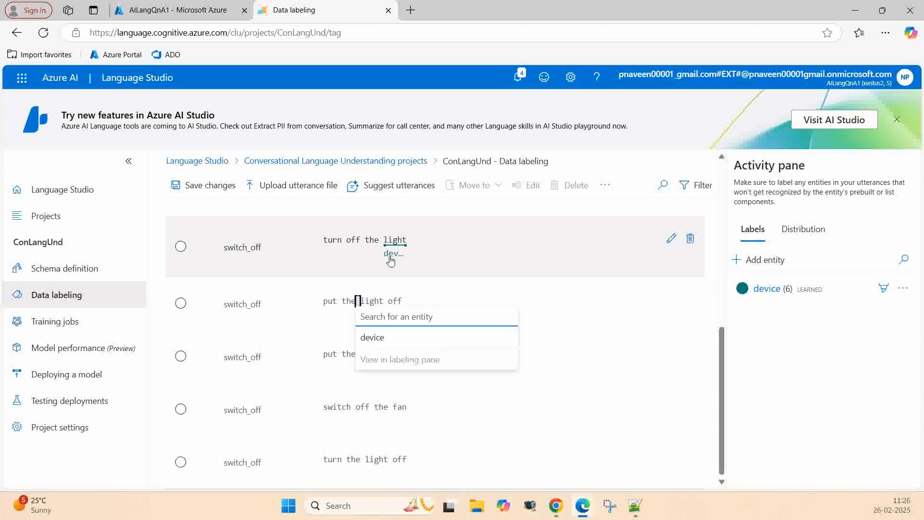
pyautogui.click(394, 241)
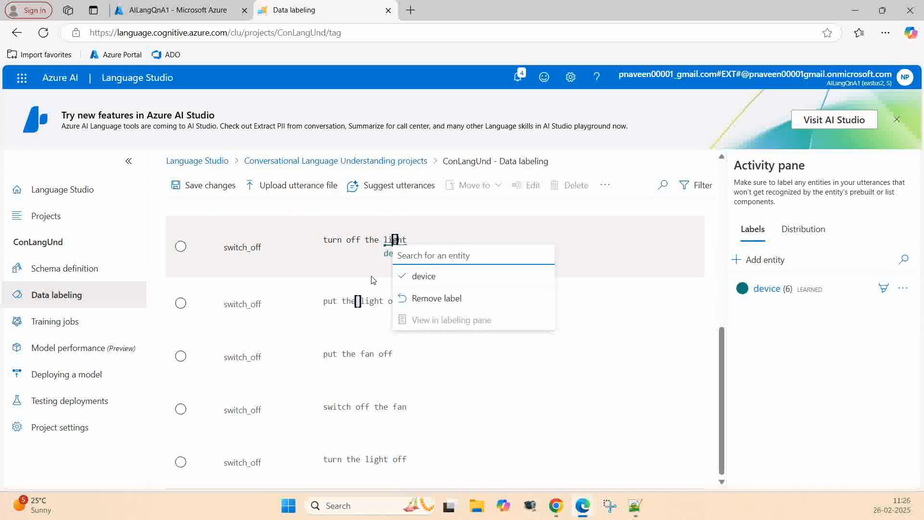
pyautogui.click(373, 302)
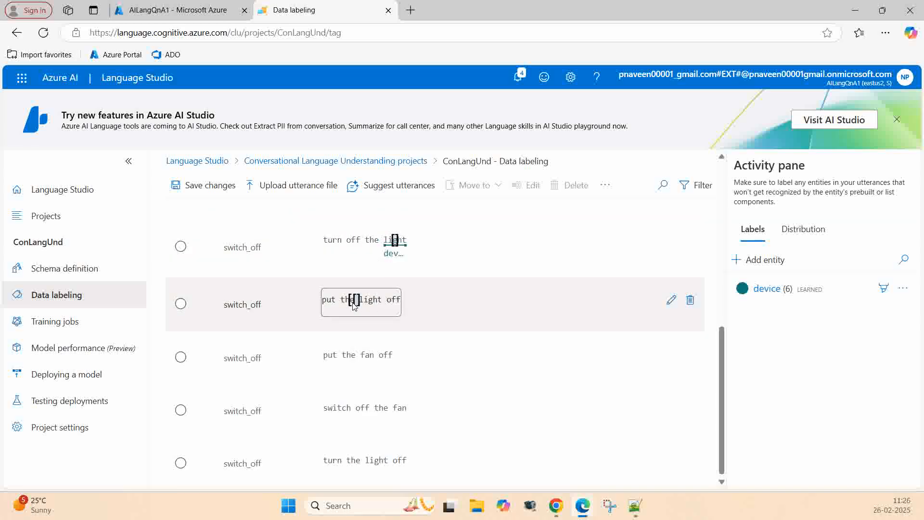
pyautogui.click(358, 303)
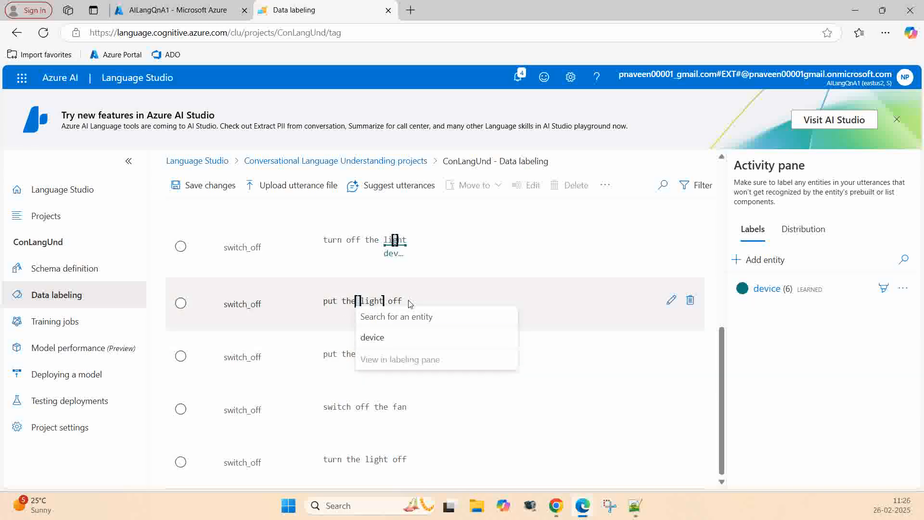
pyautogui.click(575, 305)
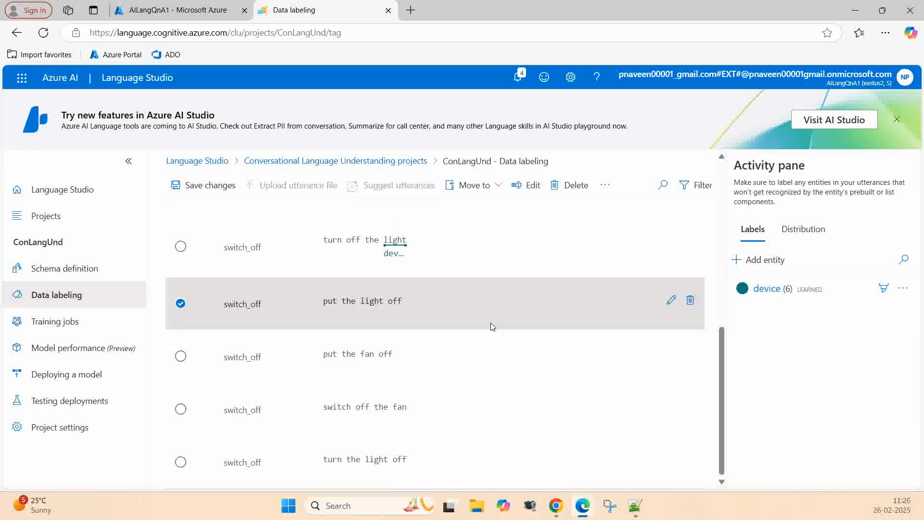
# - Label "light" in "put the light off" and "fan" in "put the fan off" with the device entity
pyautogui.moveTo(361, 303); pyautogui.dragTo(384, 303)
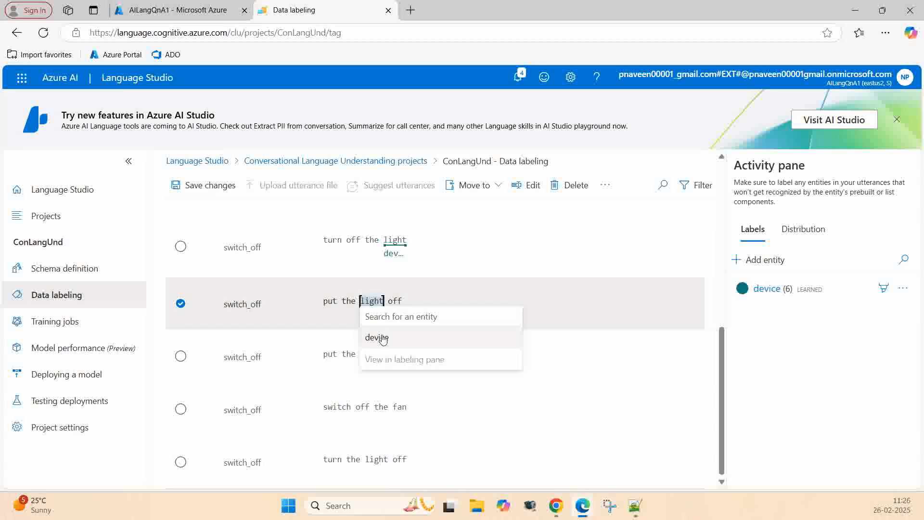
pyautogui.click(376, 337)
pyautogui.moveTo(359, 362); pyautogui.dragTo(376, 365)
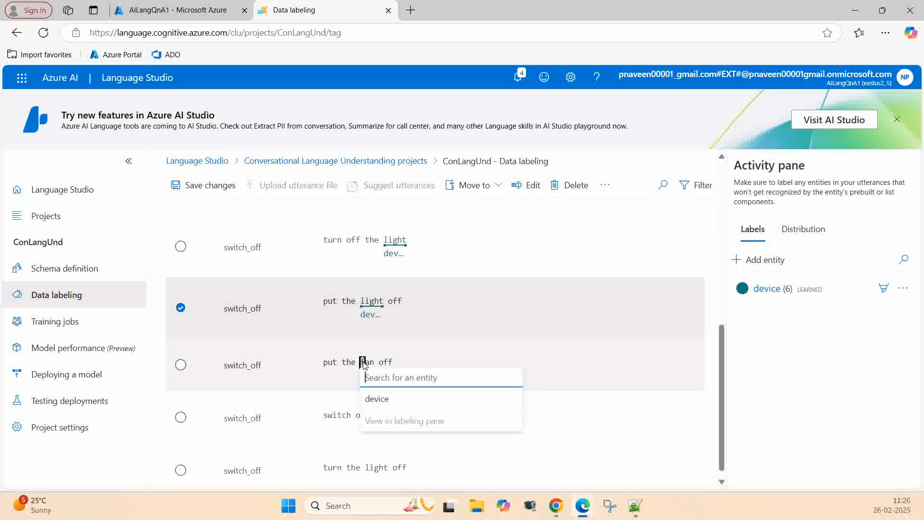
pyautogui.click(373, 399)
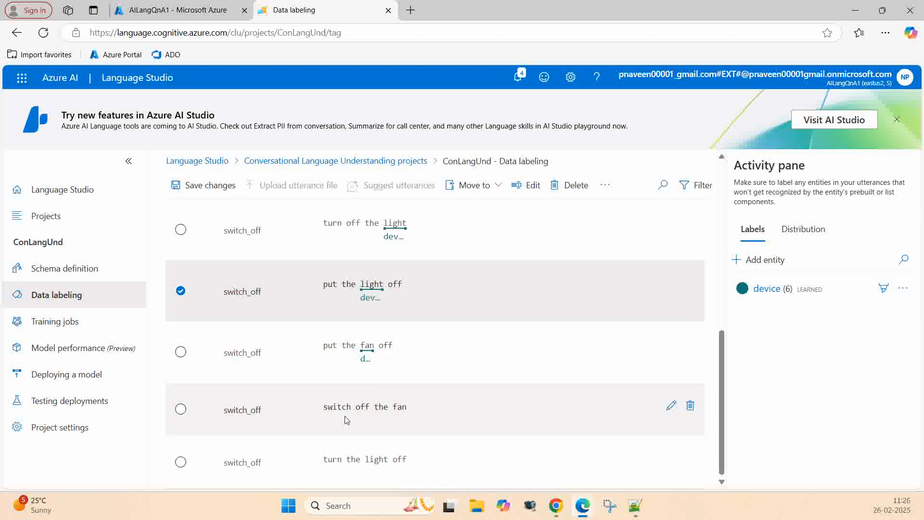
# - Label "fan" in "switch off the fan" and "light" in "turn the light off" with the device entity
pyautogui.click(395, 409)
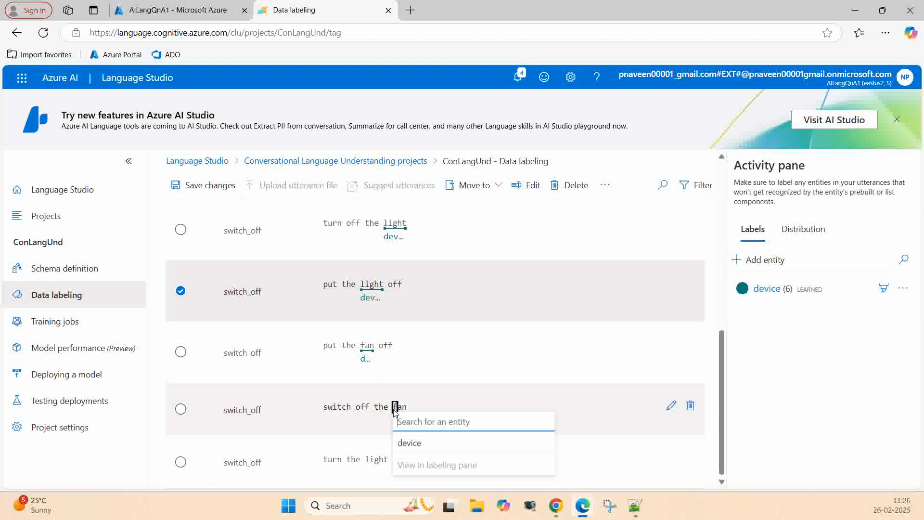
pyautogui.click(407, 412)
pyautogui.moveTo(408, 412); pyautogui.dragTo(393, 409)
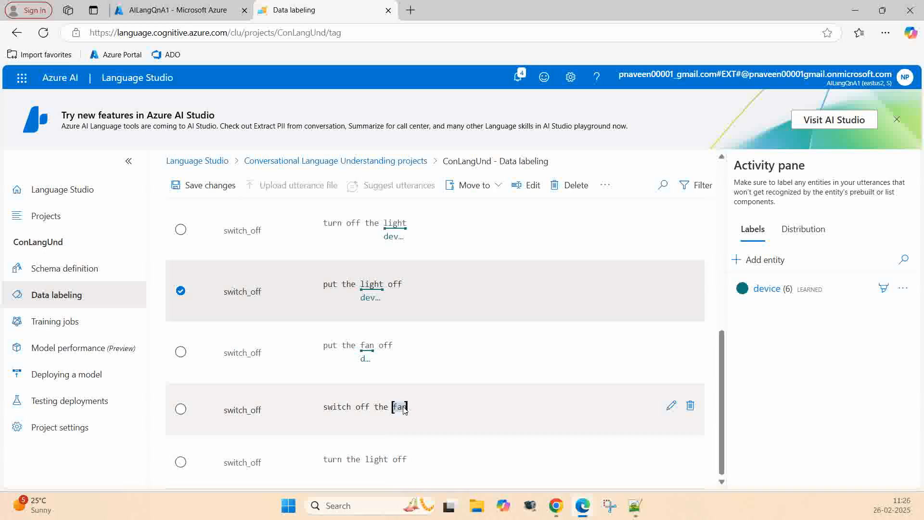
pyautogui.click(408, 442)
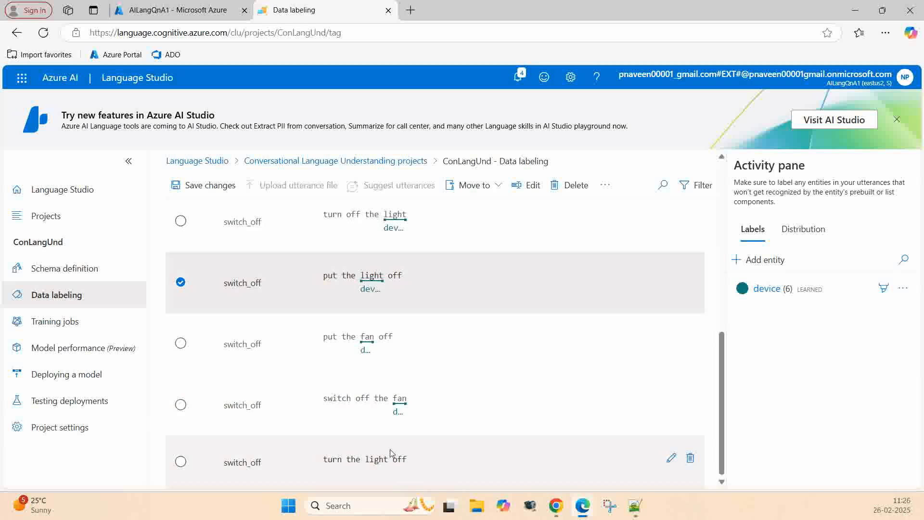
pyautogui.click(368, 460)
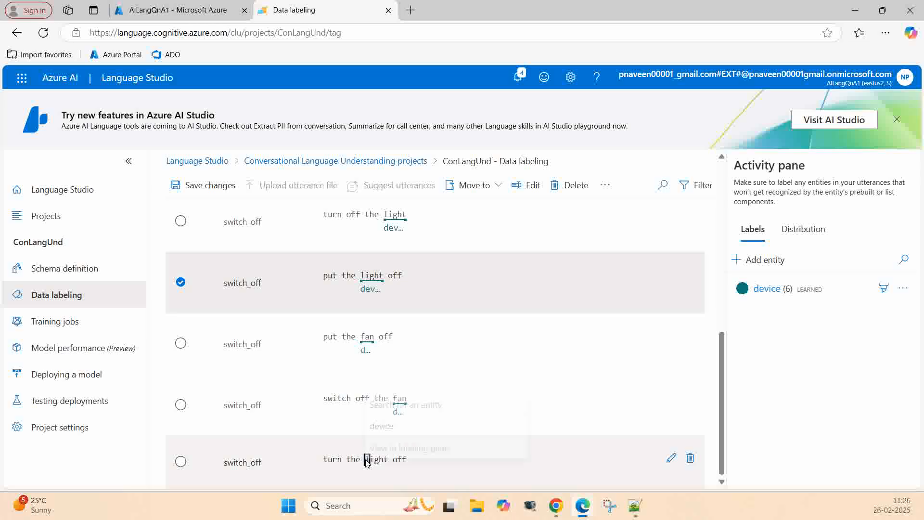
pyautogui.click(382, 423)
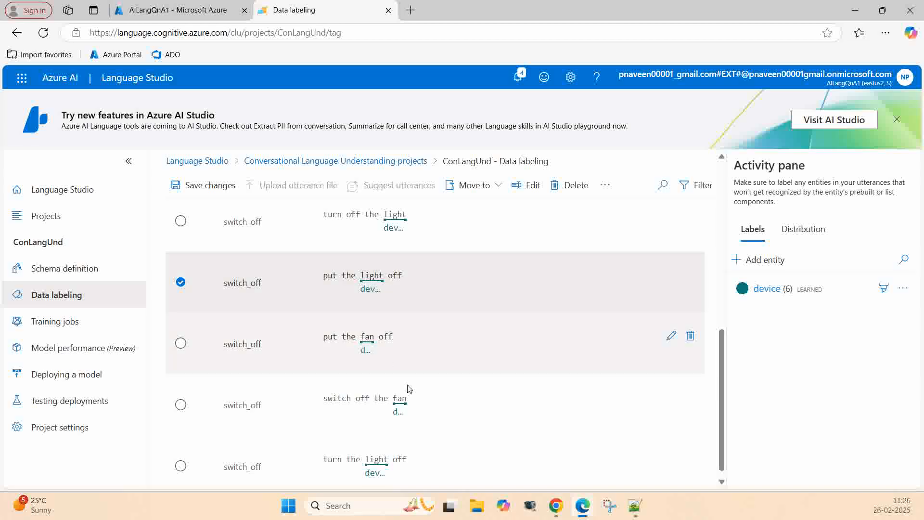
# - Save the data labeling changes for the switch_off training utterances
pyautogui.scroll(-1, 373, 465)
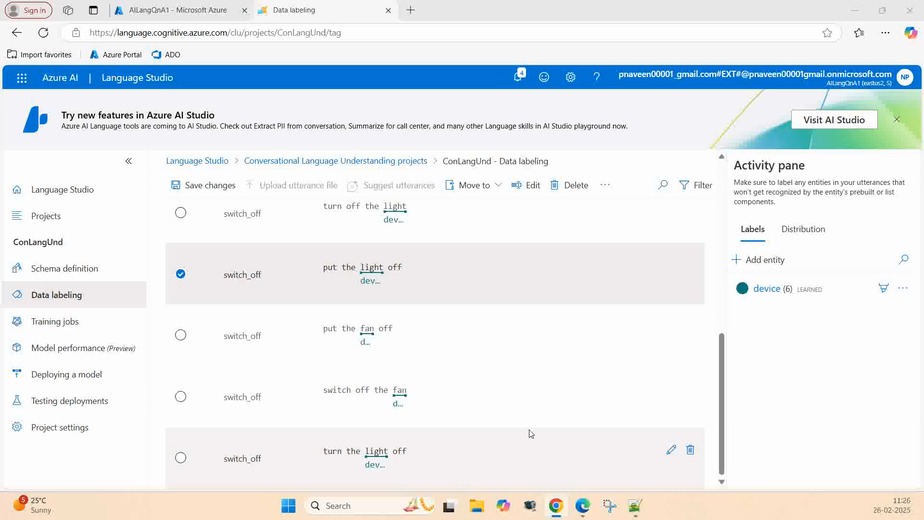
pyautogui.scroll(5, 403, 324)
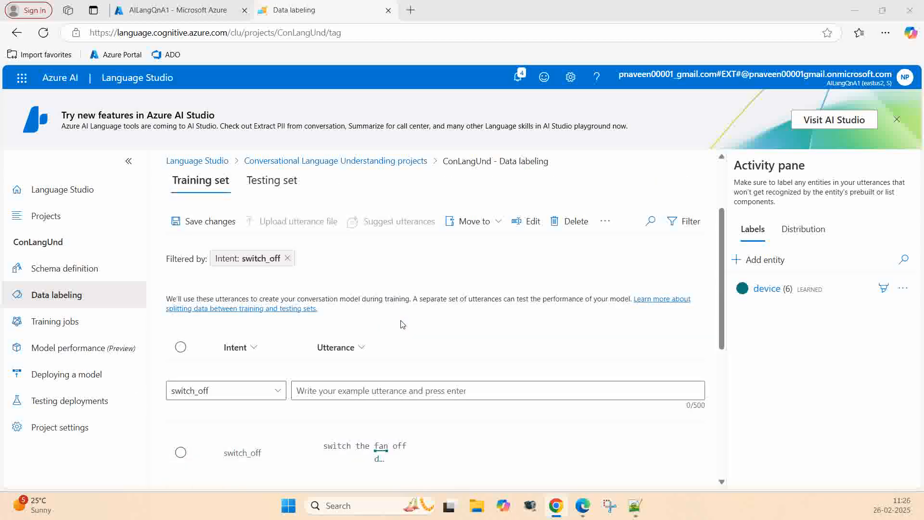
pyautogui.scroll(2, 403, 324)
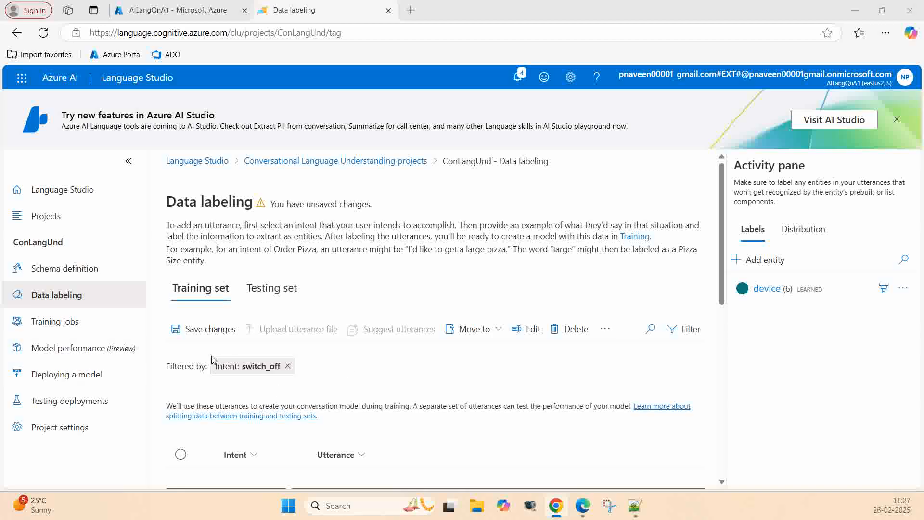
pyautogui.click(206, 329)
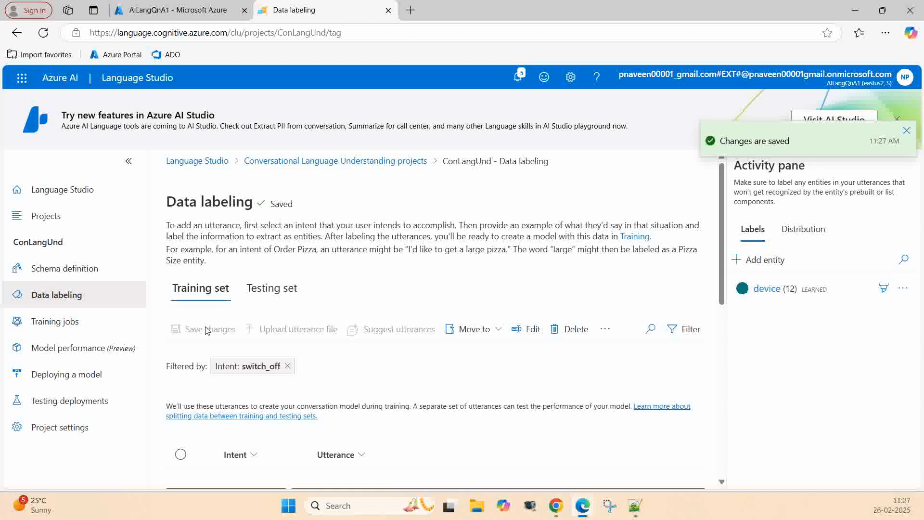
# - Set up a training job for the ConLangUnd project that trains a new model named TrainCLU
pyautogui.click(58, 324)
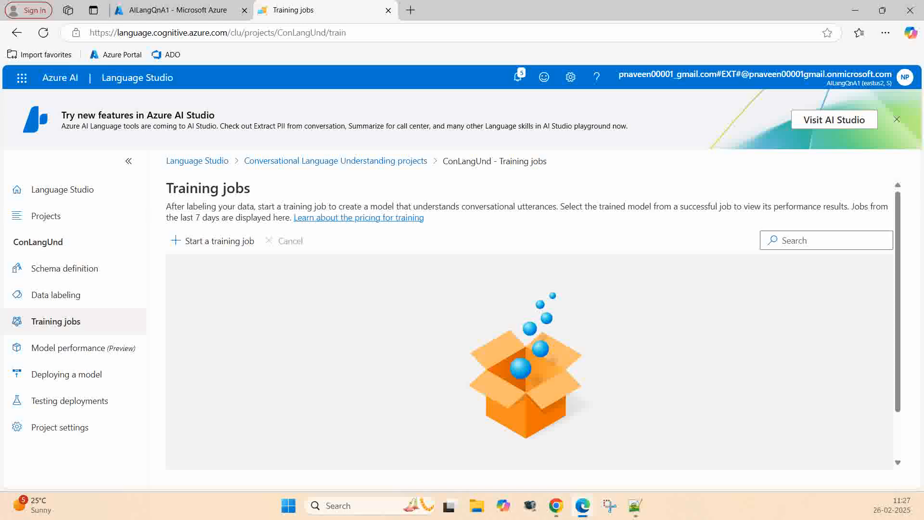
pyautogui.click(204, 245)
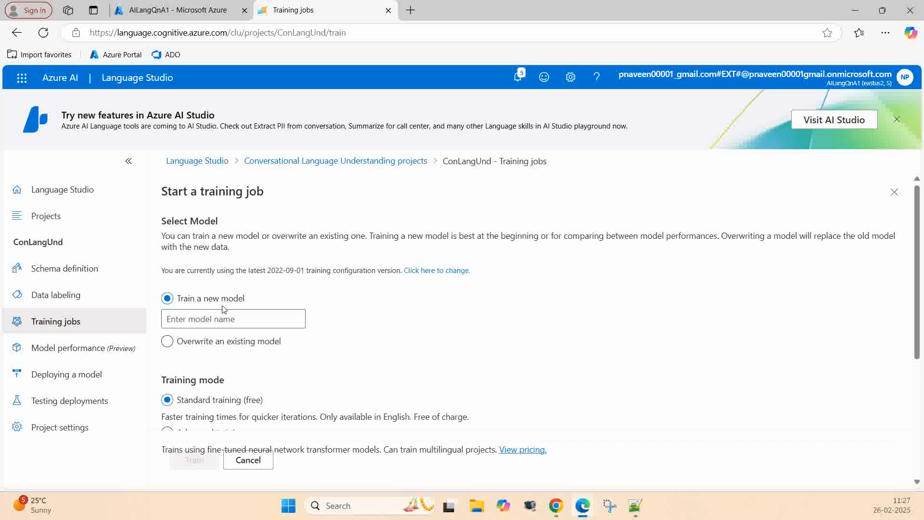
pyautogui.click(186, 319)
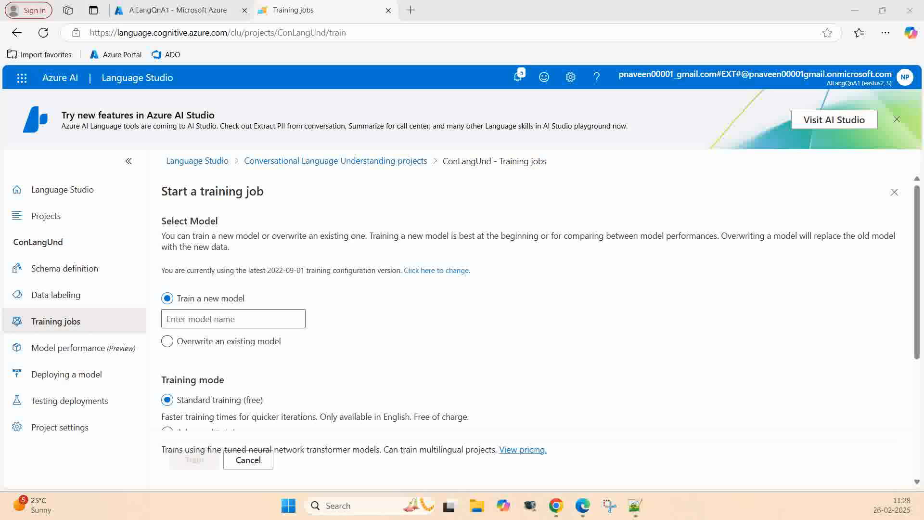
pyautogui.click(189, 319)
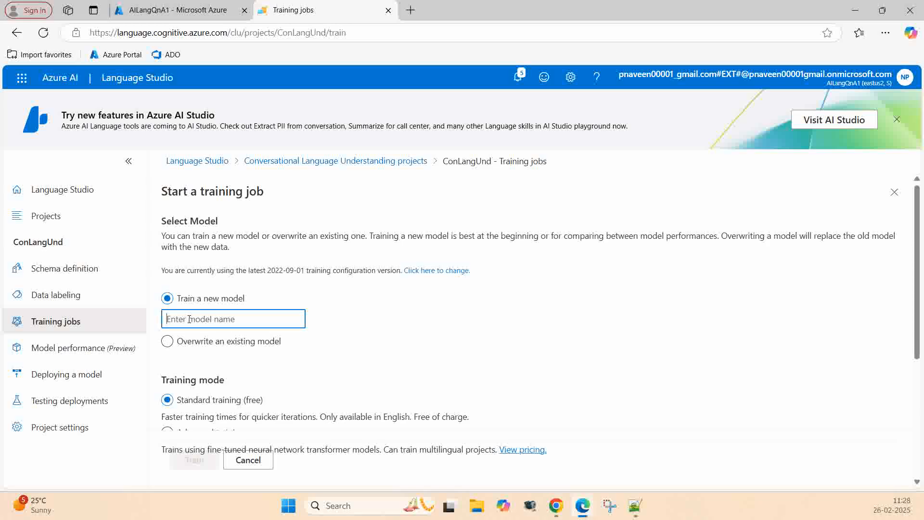
pyautogui.write('T')
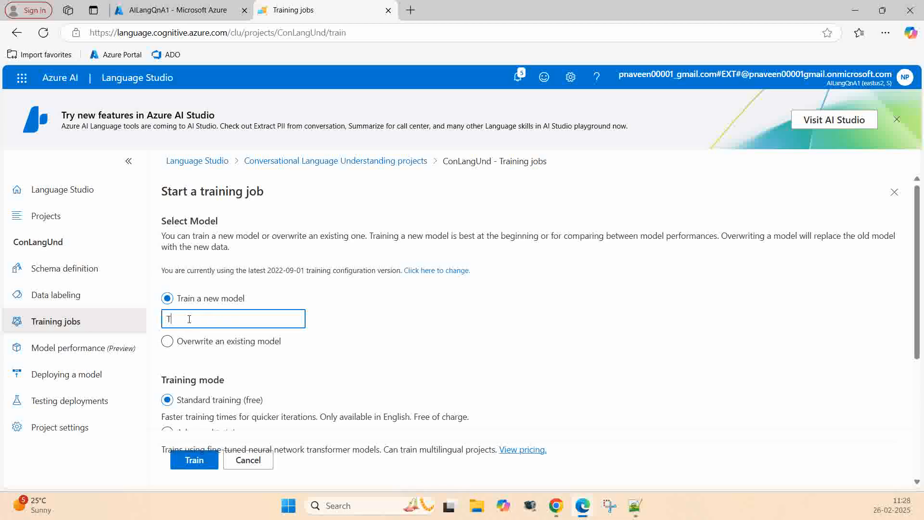
pyautogui.write('rainCLU')
# - Train the model with standard training and an automatic data split of 80% for training and 20% for testing
pyautogui.scroll(-3, 509, 327)
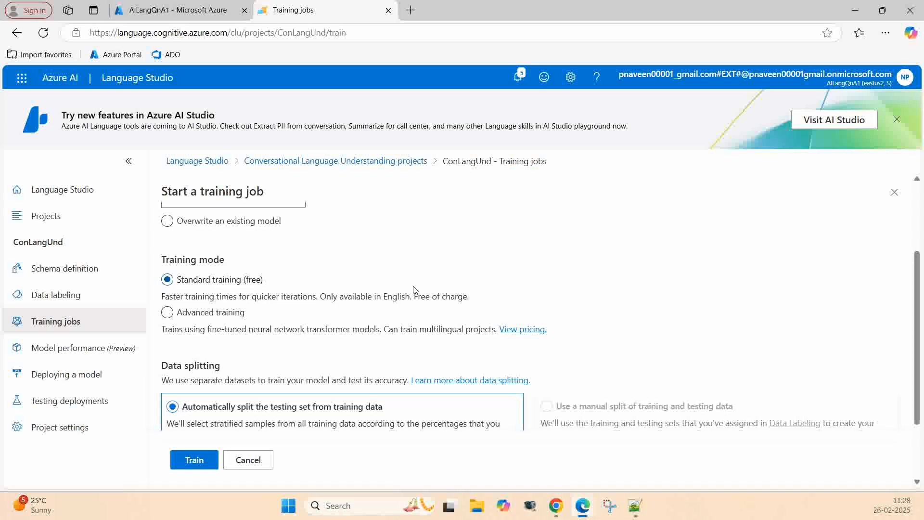
pyautogui.scroll(3, 424, 296)
pyautogui.scroll(-5, 522, 345)
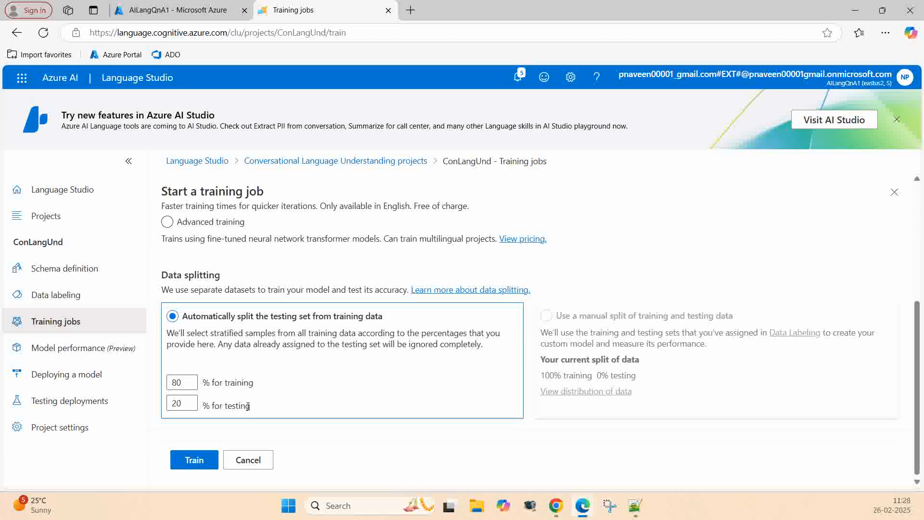
pyautogui.click(193, 460)
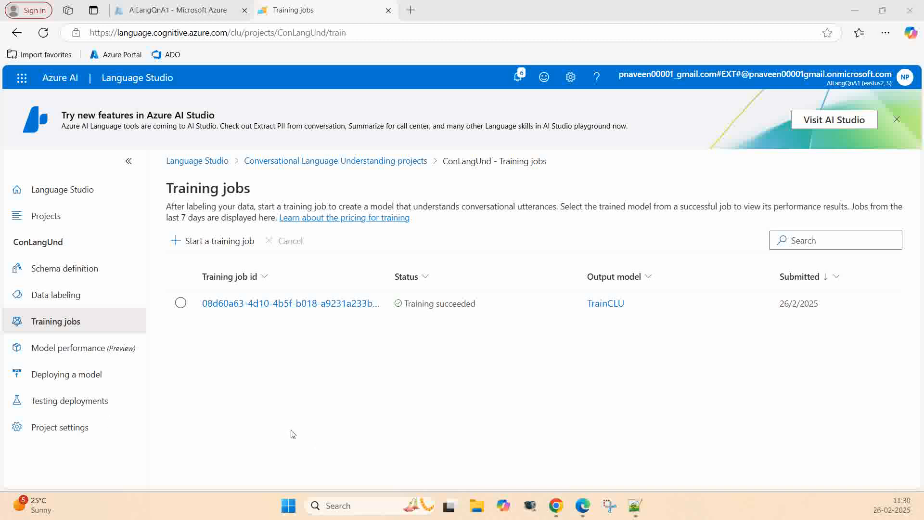
# - Start adding a deployment for the ConLangUnd project with the new deployment name CLUDeployment
pyautogui.click(65, 378)
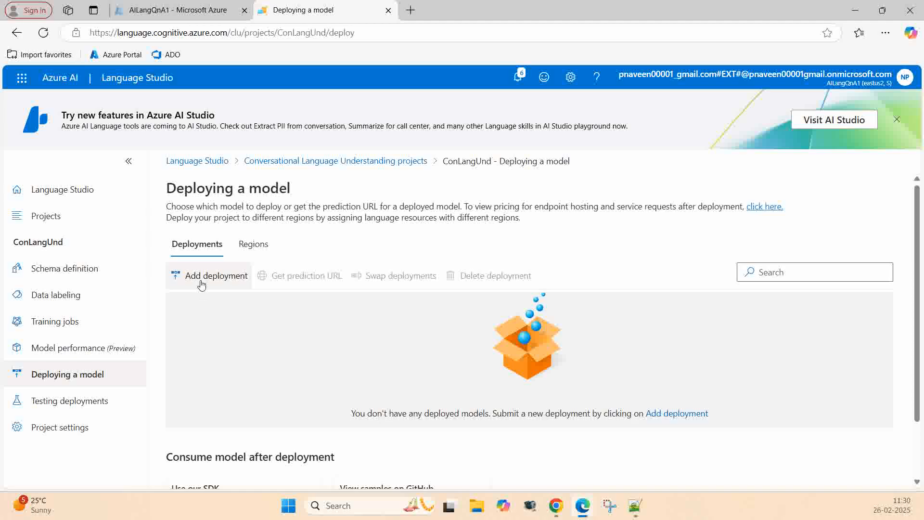
pyautogui.click(216, 278)
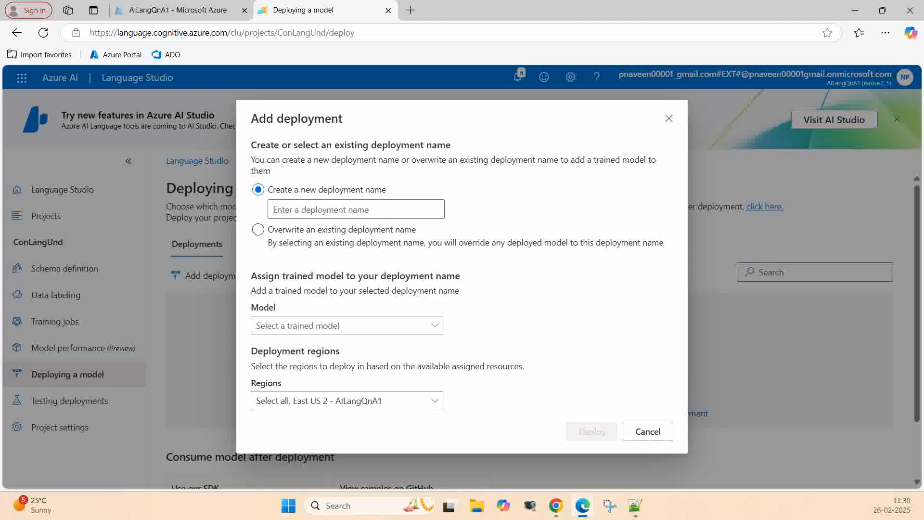
pyautogui.click(326, 209)
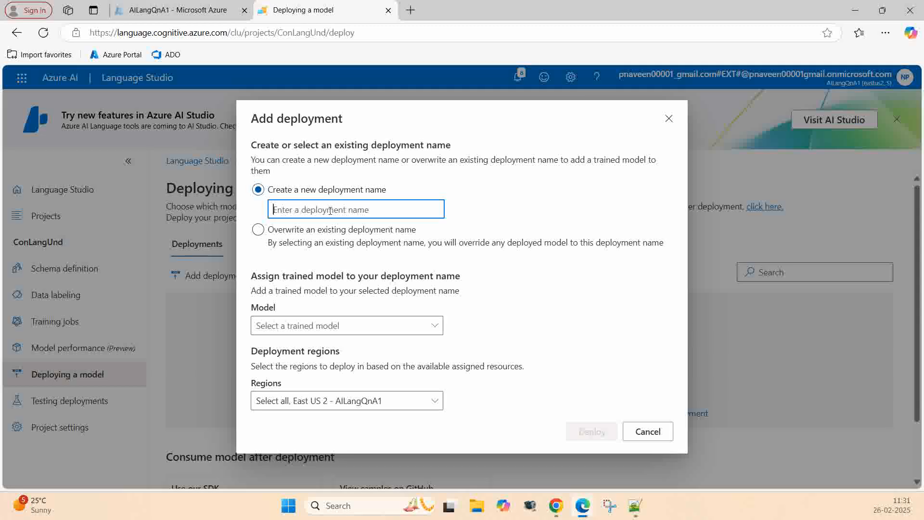
pyautogui.write('CLUDeployment')
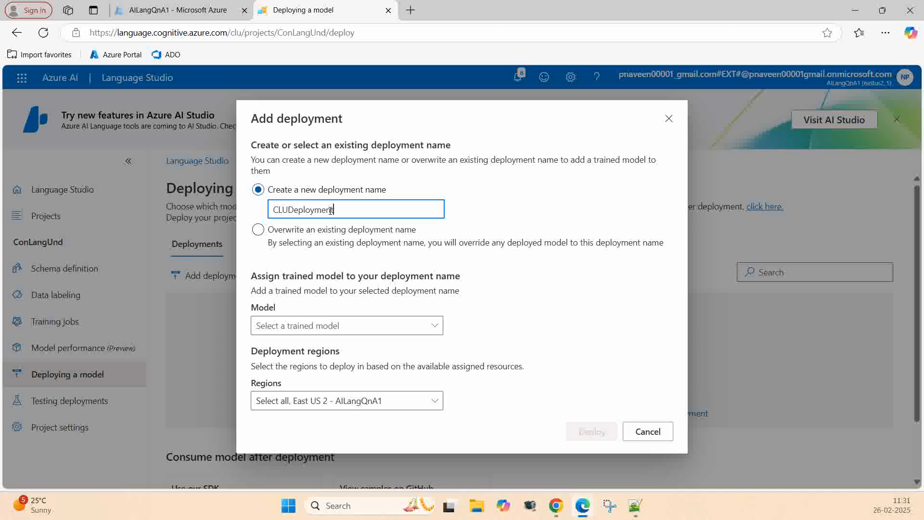
pyautogui.click(544, 276)
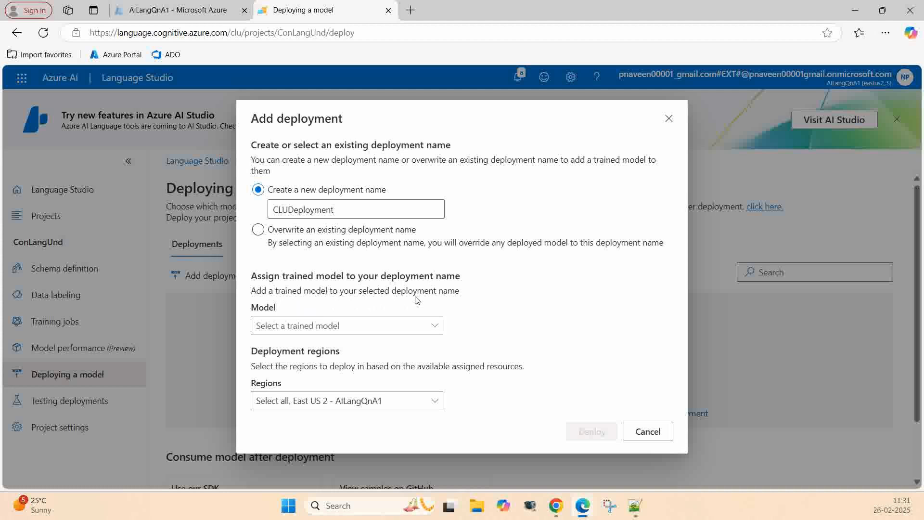
# - Assign the trained model TrainCLU to the new deployment and deploy it to the preselected East US 2 region
pyautogui.click(438, 331)
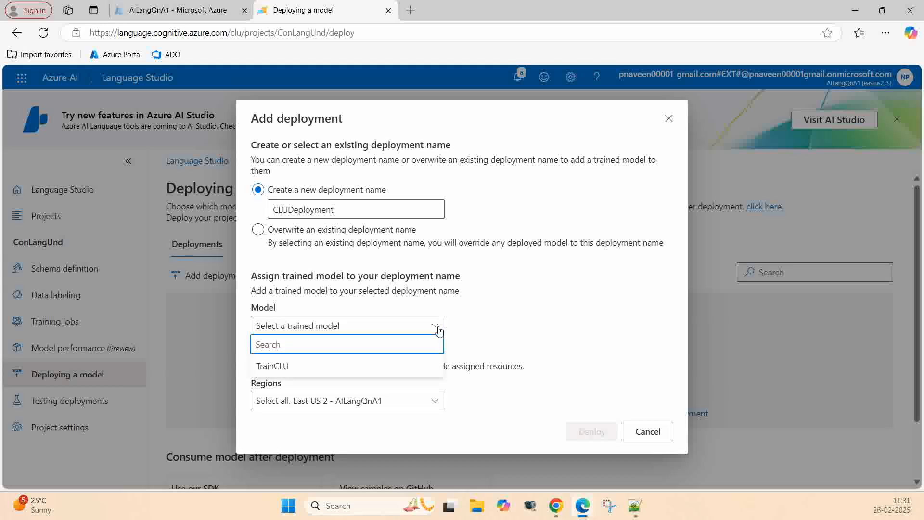
pyautogui.click(289, 367)
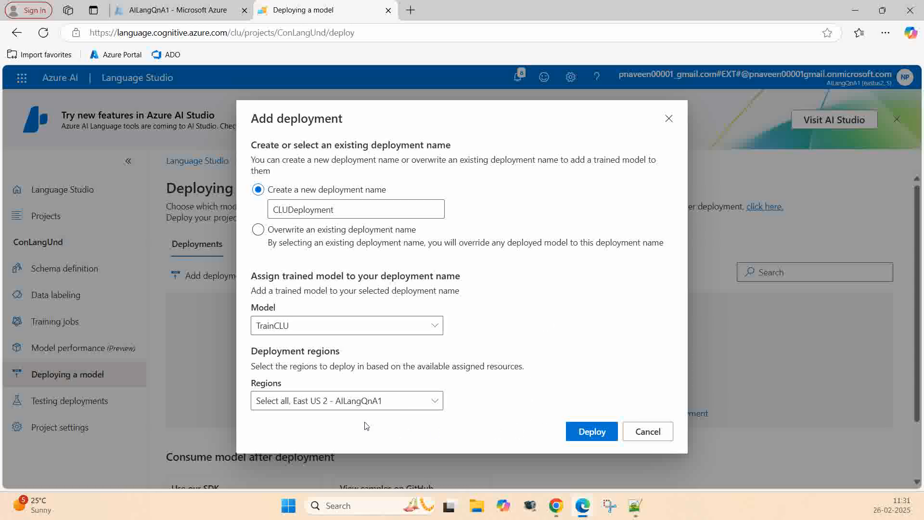
pyautogui.click(593, 432)
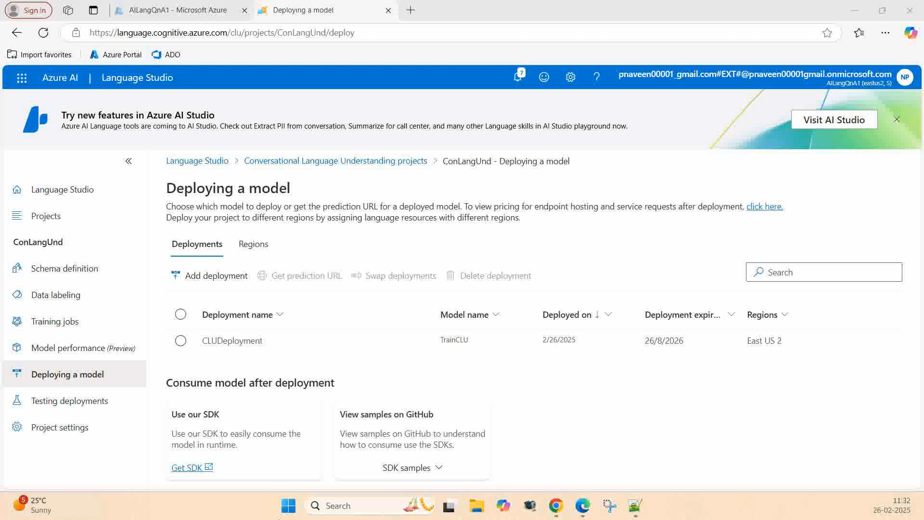
# - Test CLUDeployment with the utterance "switch the light on"
pyautogui.click(69, 405)
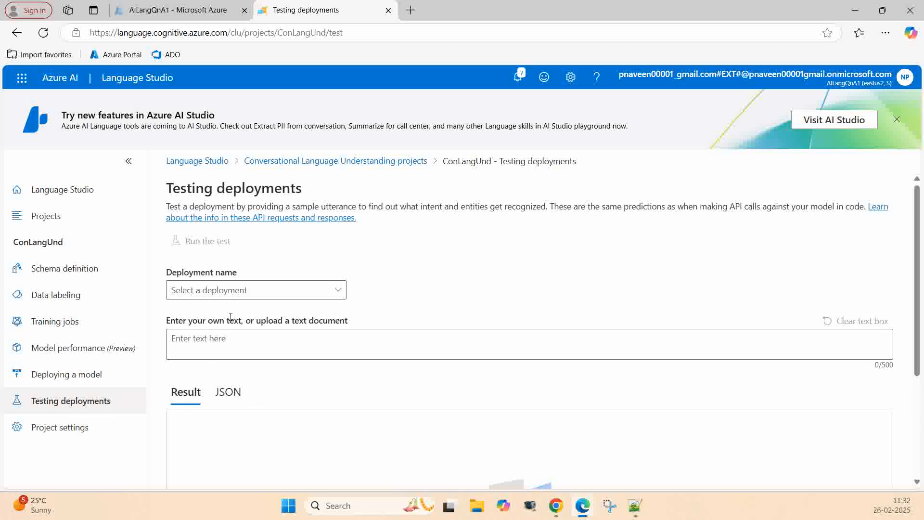
pyautogui.click(335, 296)
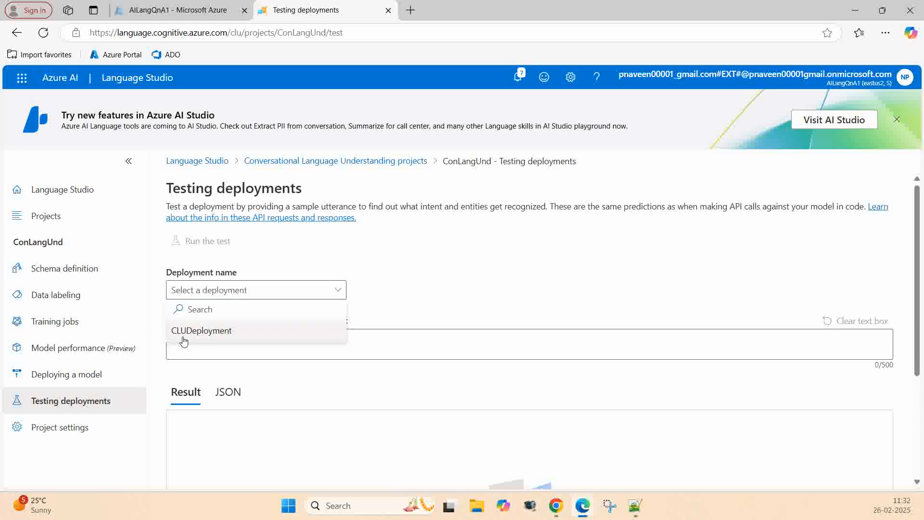
pyautogui.click(223, 339)
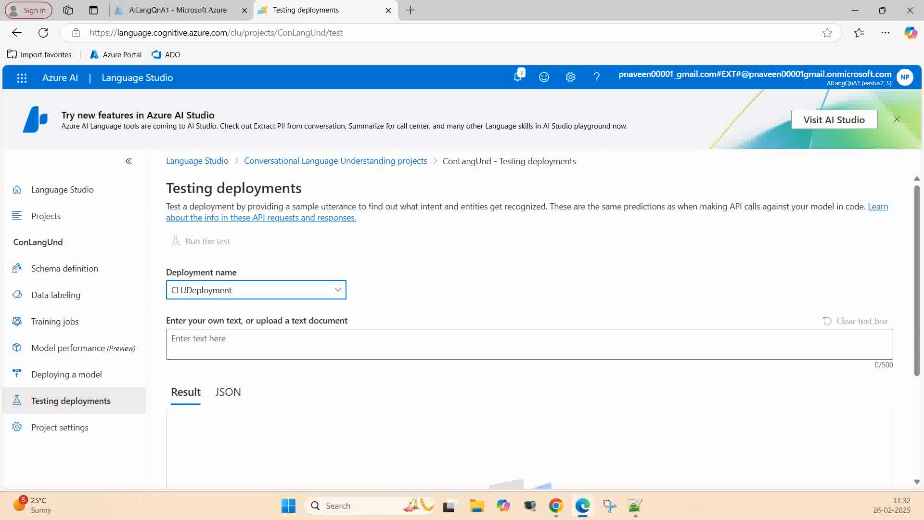
pyautogui.click(196, 340)
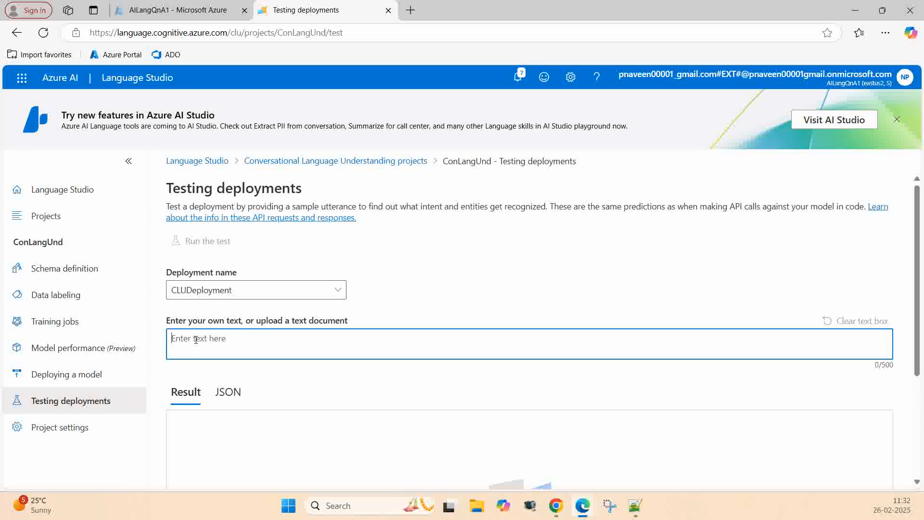
pyautogui.write('it')
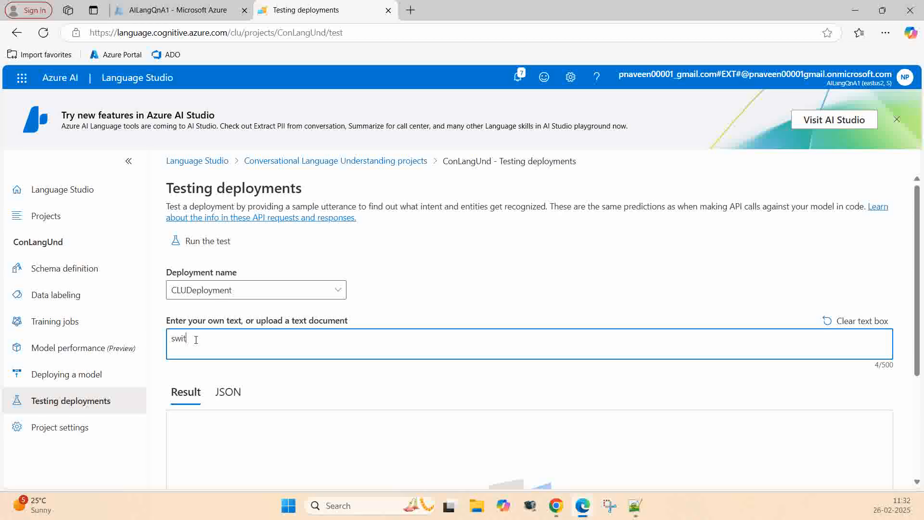
pyautogui.write('ch the light on')
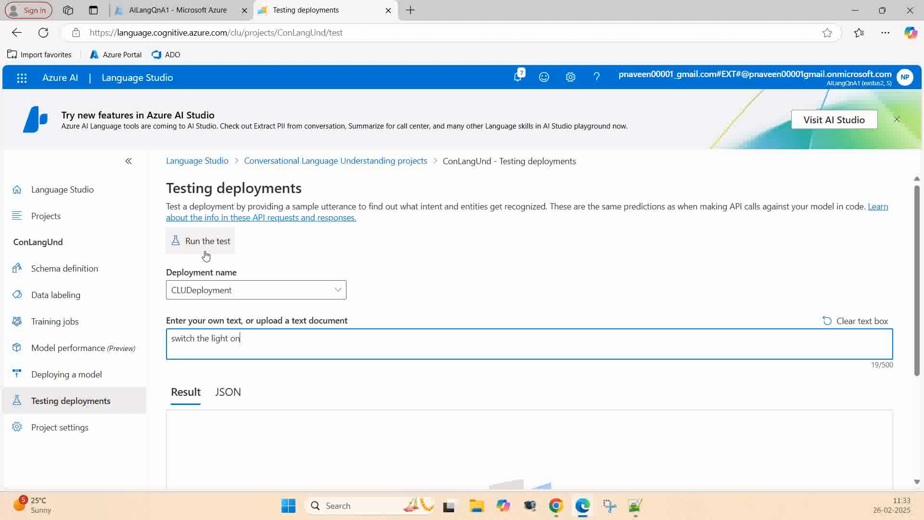
pyautogui.click(193, 240)
# - Examine the predicted top intent, device entity and original text for the "switch the light on" test
pyautogui.scroll(-1, 295, 320)
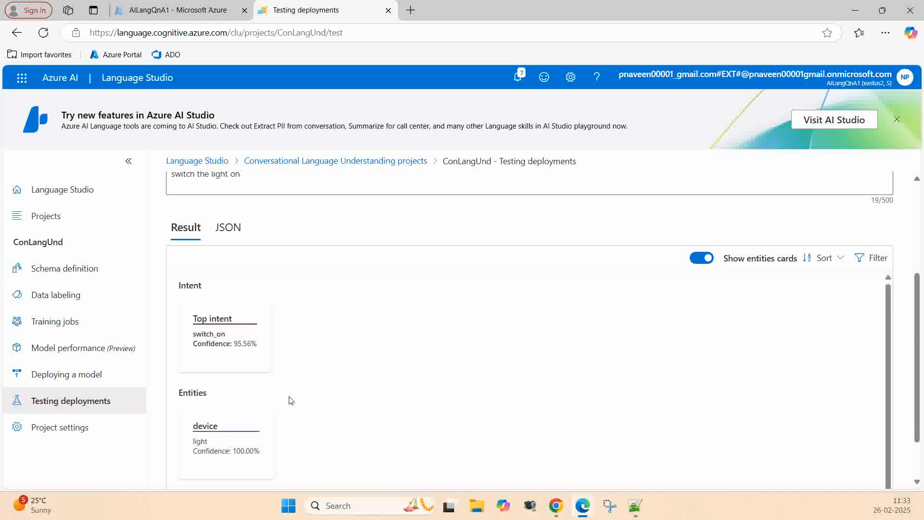
pyautogui.scroll(2, 208, 210)
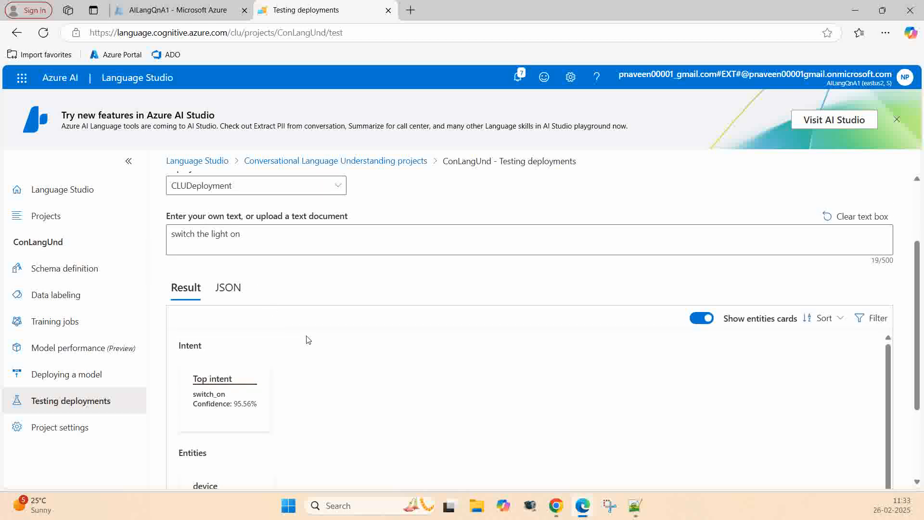
pyautogui.scroll(-5, 306, 340)
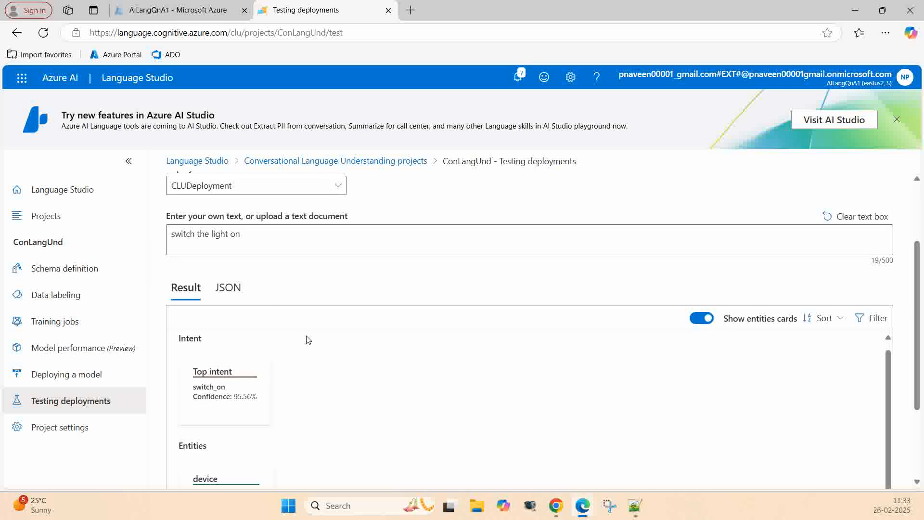
pyautogui.scroll(1, 340, 314)
pyautogui.scroll(-1, 340, 314)
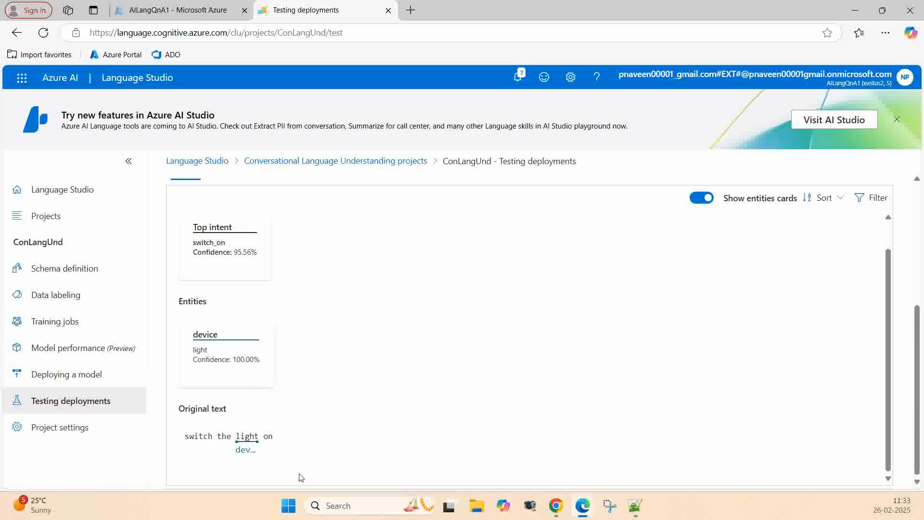
pyautogui.scroll(1, 367, 373)
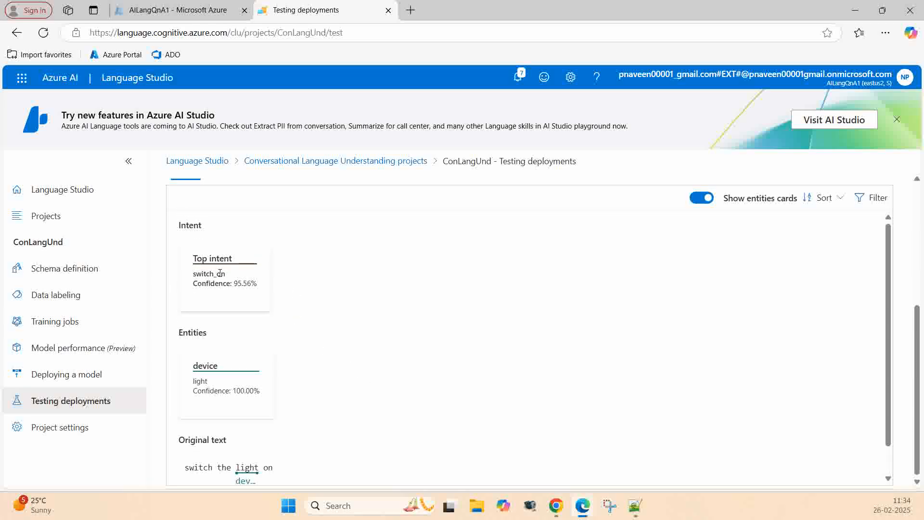
pyautogui.scroll(3, 220, 273)
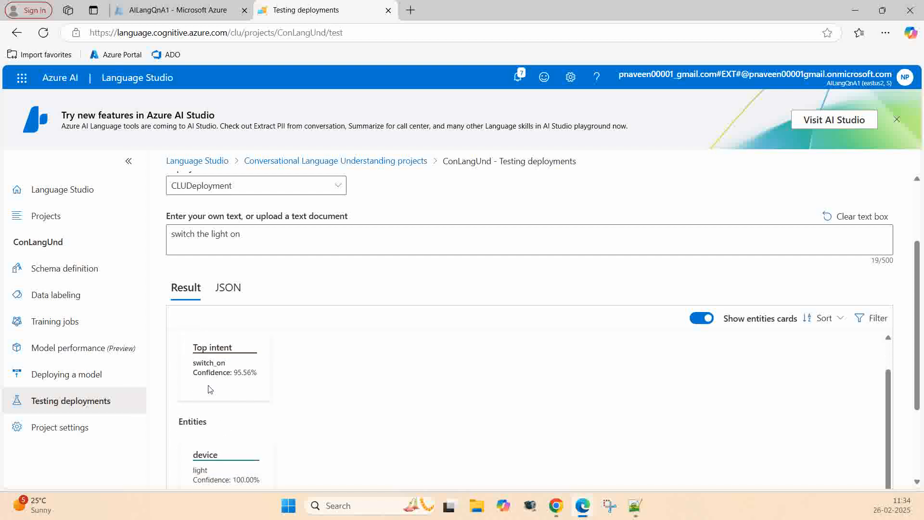
pyautogui.scroll(-3, 208, 382)
pyautogui.scroll(3, 214, 260)
pyautogui.scroll(-3, 361, 414)
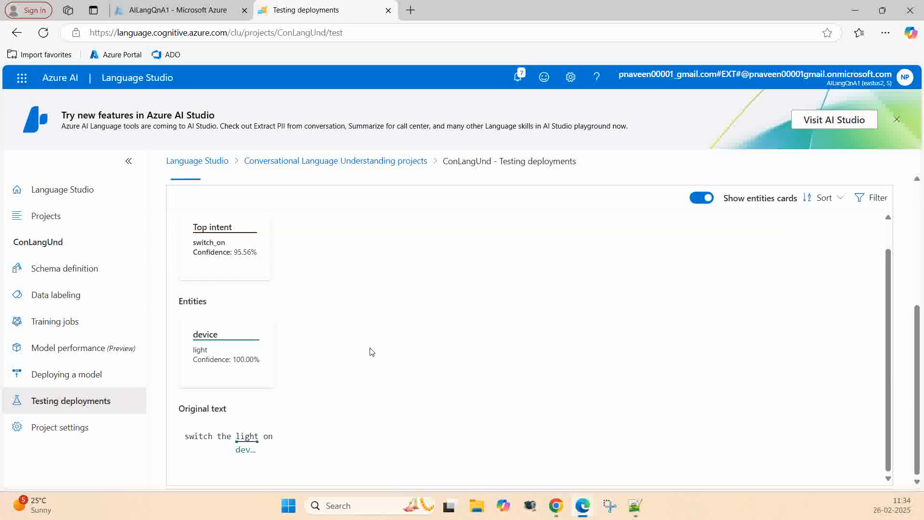
pyautogui.scroll(1, 372, 351)
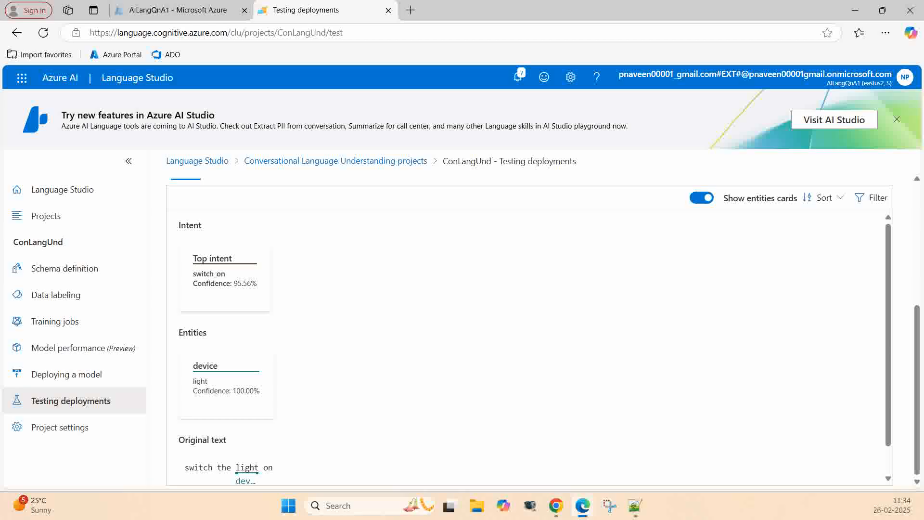
pyautogui.scroll(2, 315, 279)
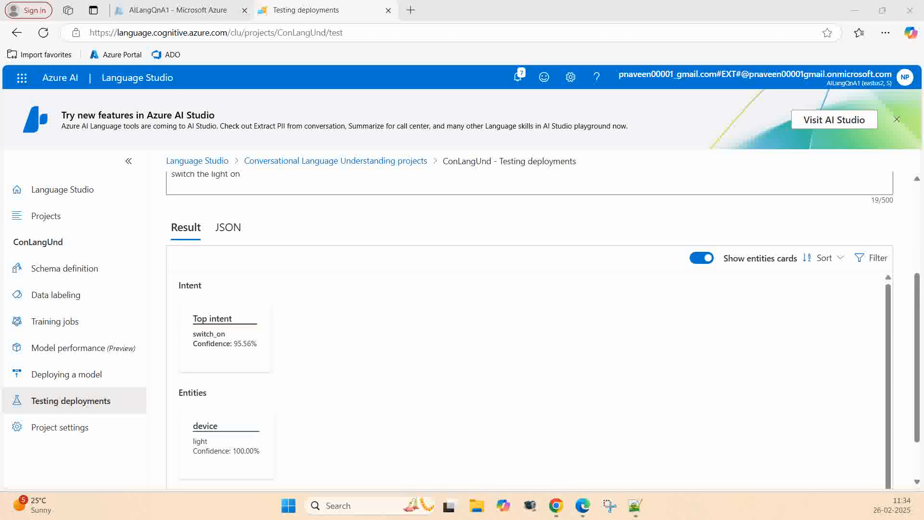
# - View the JSON response of the "switch the light on" test and check the confidence score of the switch_on intent
pyautogui.click(228, 229)
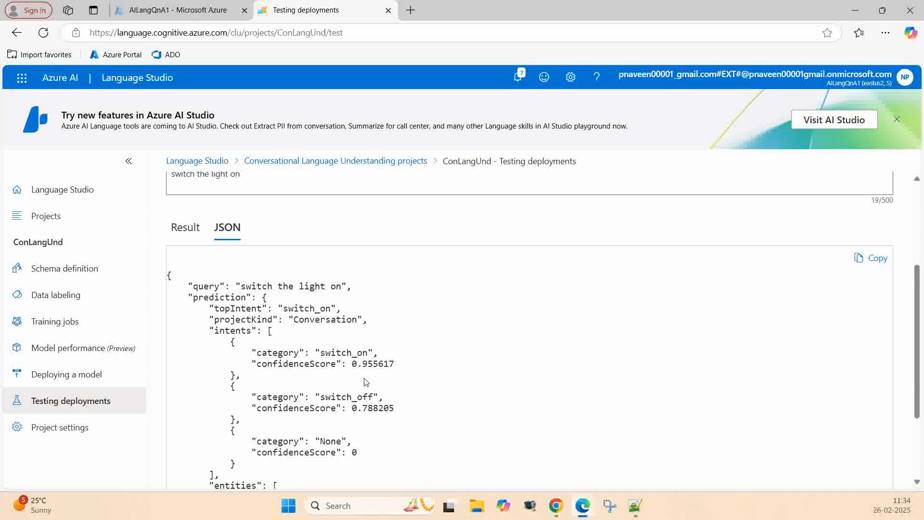
pyautogui.moveTo(353, 364); pyautogui.dragTo(396, 364)
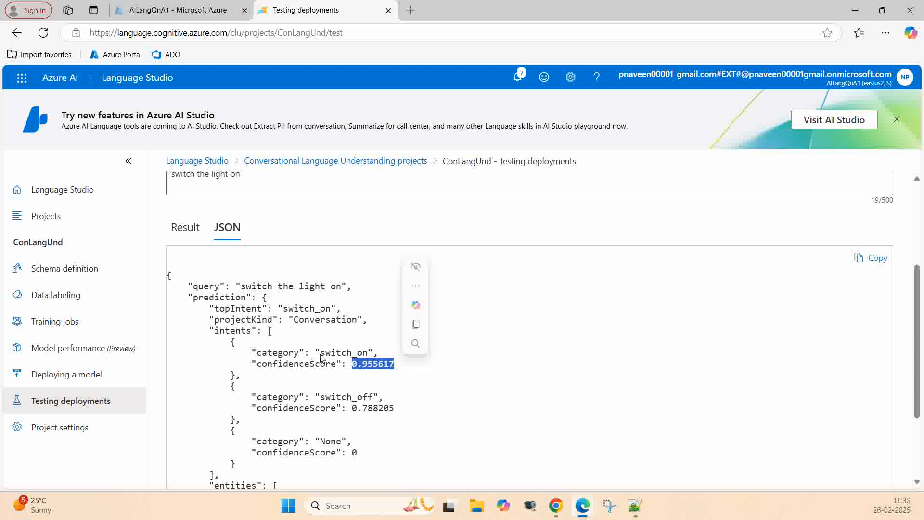
pyautogui.click(360, 358)
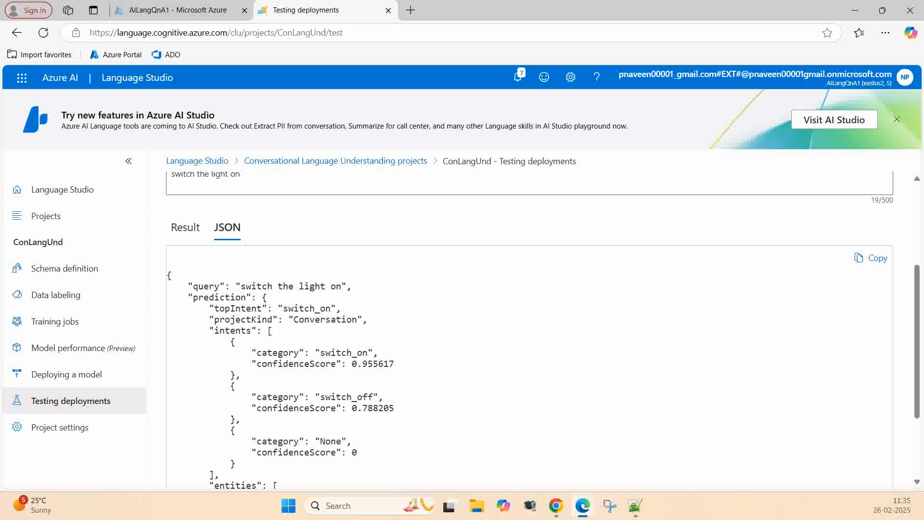
# - Replace the test utterance with "turn off the fan" and run the test again
pyautogui.scroll(3, 374, 347)
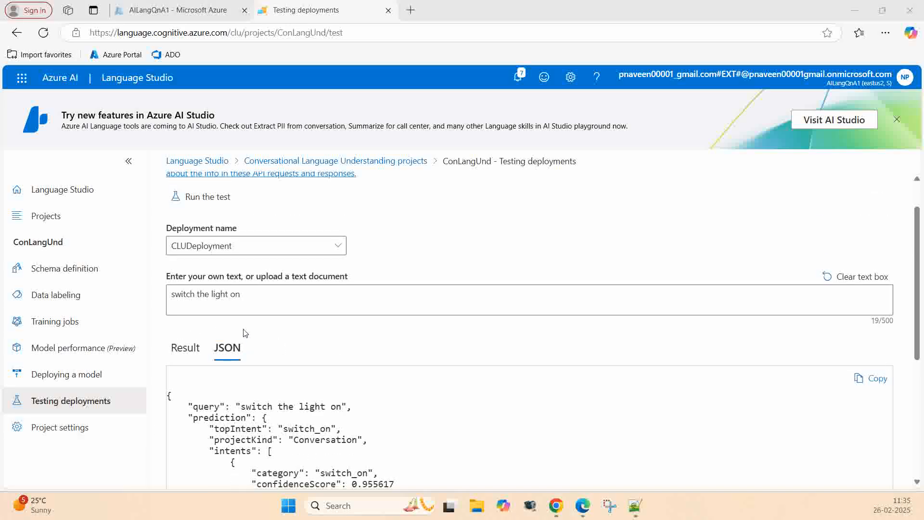
pyautogui.click(243, 296)
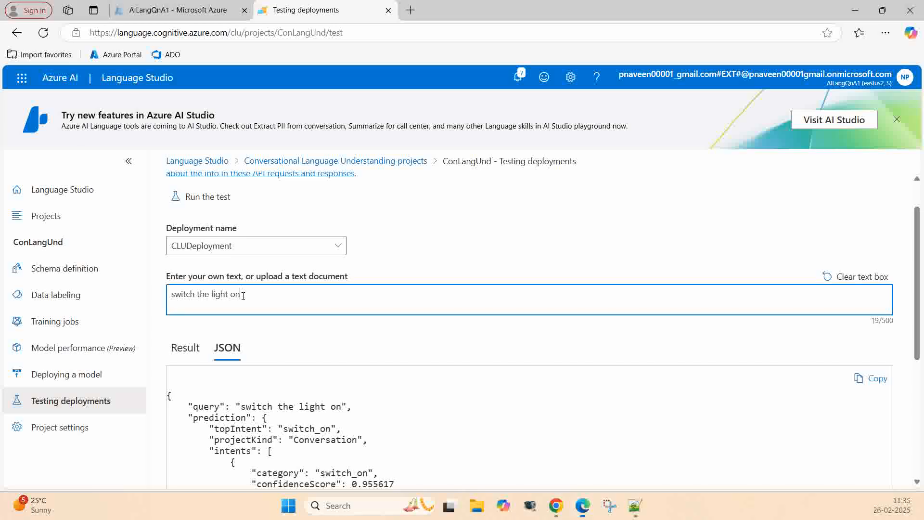
pyautogui.press('BackSpace')
pyautogui.press('BackSpace')
pyautogui.press('BackSpace')
pyautogui.press('BackSpace')
pyautogui.press('BackSpace')
pyautogui.press('BackSpace')
pyautogui.press('BackSpace')
pyautogui.press('BackSpace')
pyautogui.press('BackSpace')
pyautogui.press('BackSpace')
pyautogui.press('BackSpace')
pyautogui.press('BackSpace')
pyautogui.press('BackSpace')
pyautogui.press('BackSpace')
pyautogui.press('BackSpace')
pyautogui.press('BackSpace')
pyautogui.press('BackSpace')
pyautogui.press('BackSpace')
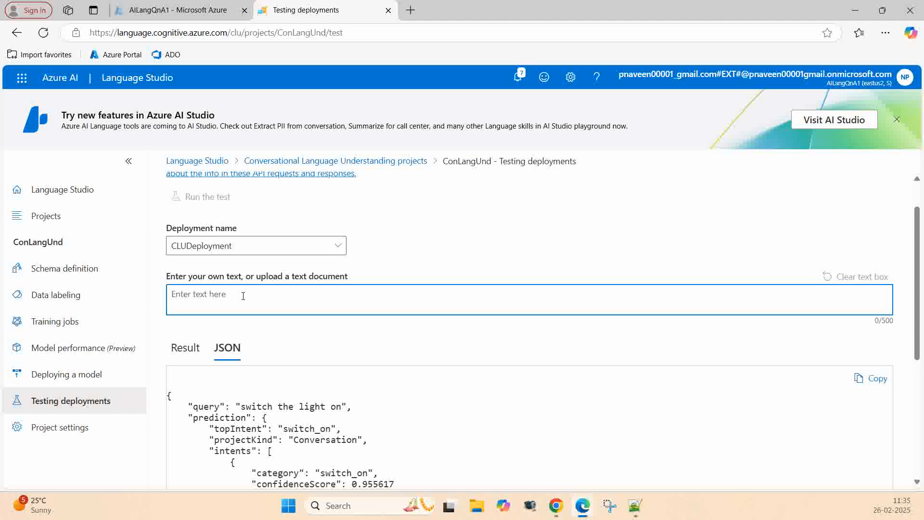
pyautogui.write('turn ')
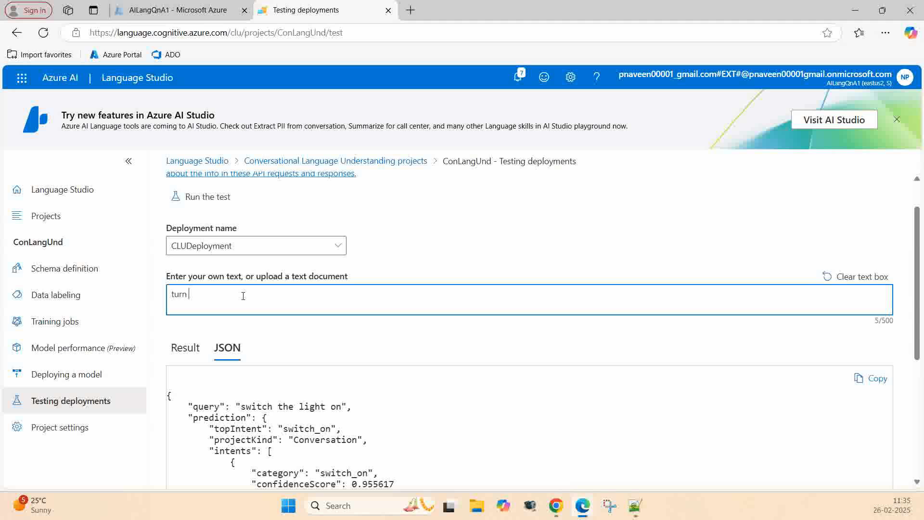
pyautogui.write('off the fan')
pyautogui.click(206, 195)
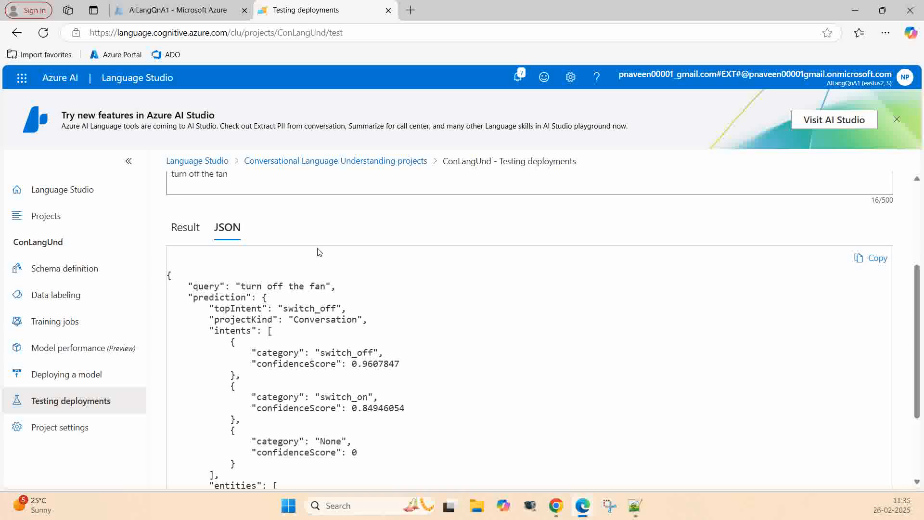
# - Switch back to the formatted test result and examine the intent and device entity predicted for "turn off the fan"
pyautogui.click(185, 227)
pyautogui.scroll(-1, 344, 328)
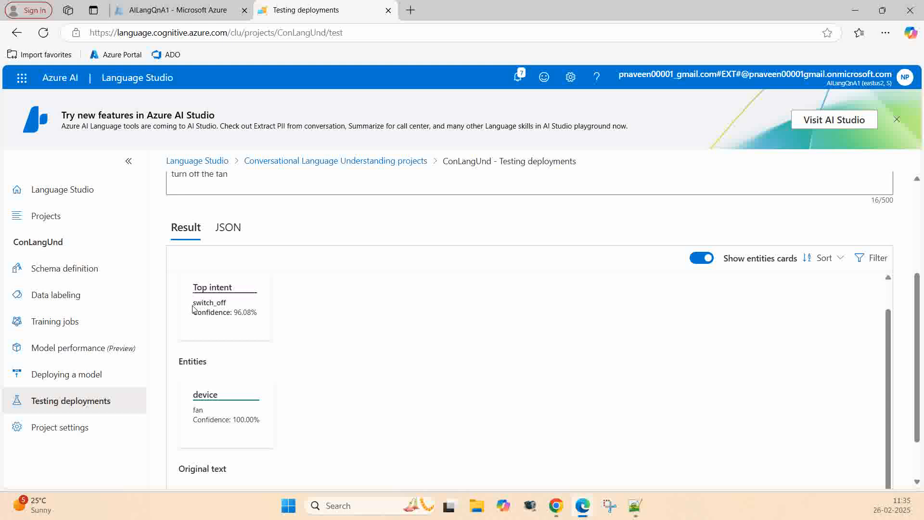
pyautogui.scroll(1, 212, 316)
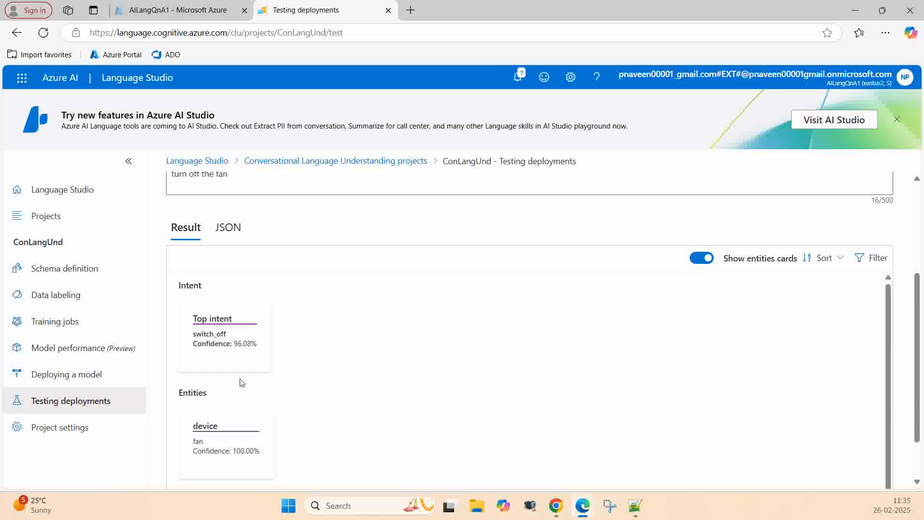
pyautogui.scroll(-1, 242, 383)
pyautogui.scroll(1, 225, 422)
# - Change the test utterance to "turn off the engine" and run the test
pyautogui.scroll(3, 288, 391)
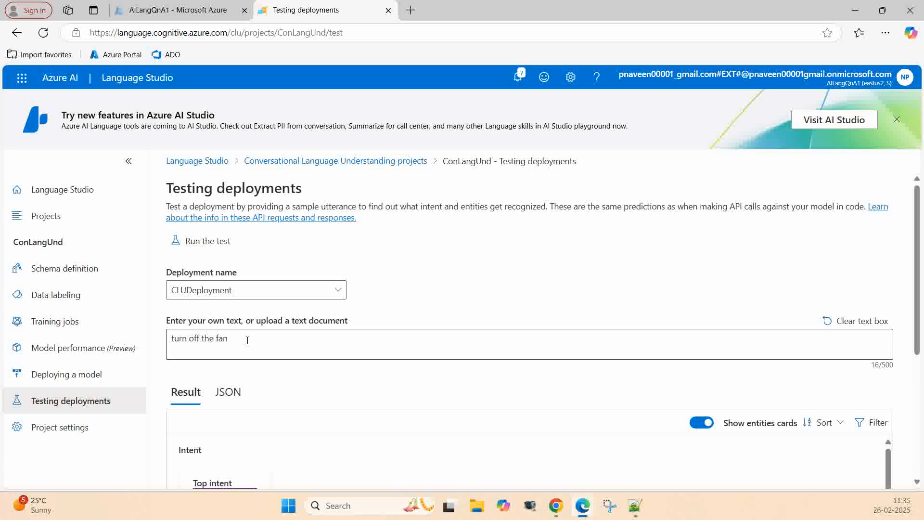
pyautogui.click(230, 339)
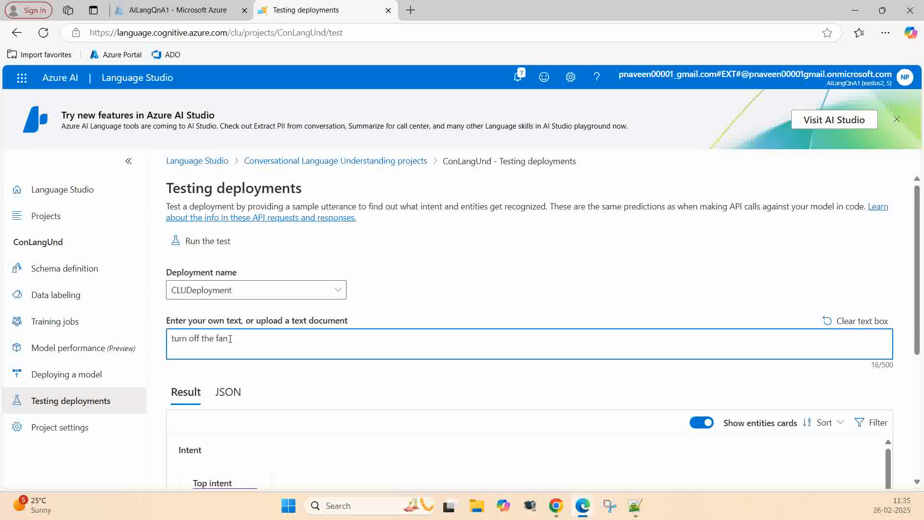
pyautogui.press('BackSpace')
pyautogui.press('BackSpace')
pyautogui.press('BackSpace')
pyautogui.write('engine')
pyautogui.click(202, 243)
# - Examine the intent, confidence and entity predictions for the "turn off the engine" utterance
pyautogui.scroll(-3, 355, 314)
pyautogui.scroll(-1, 311, 332)
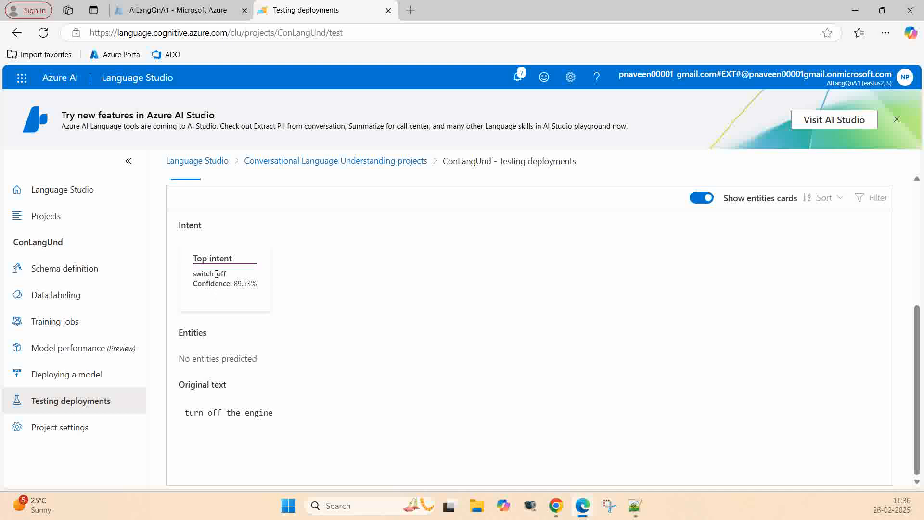
pyautogui.scroll(2, 216, 273)
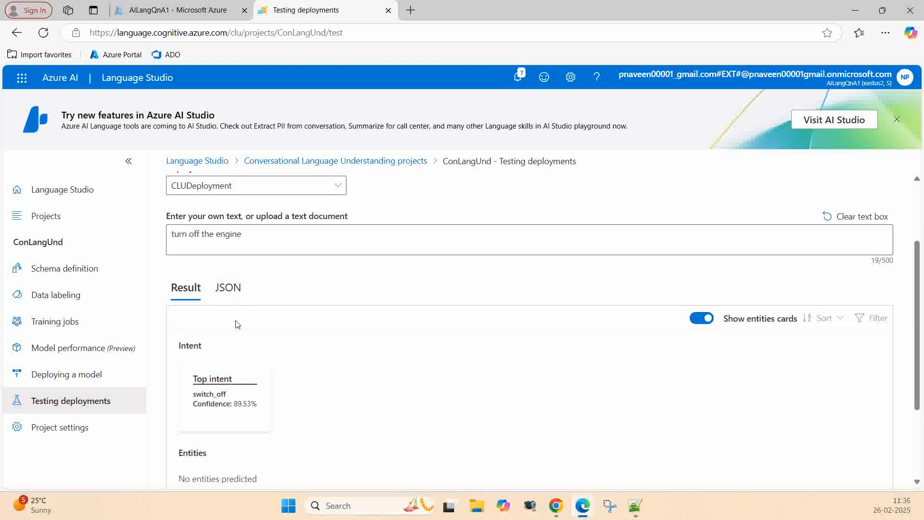
pyautogui.scroll(-2, 226, 313)
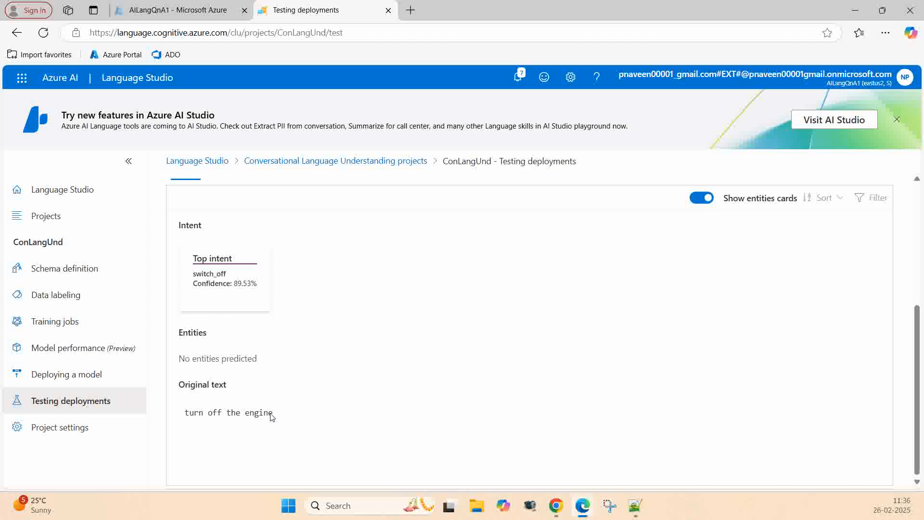
pyautogui.scroll(2, 279, 399)
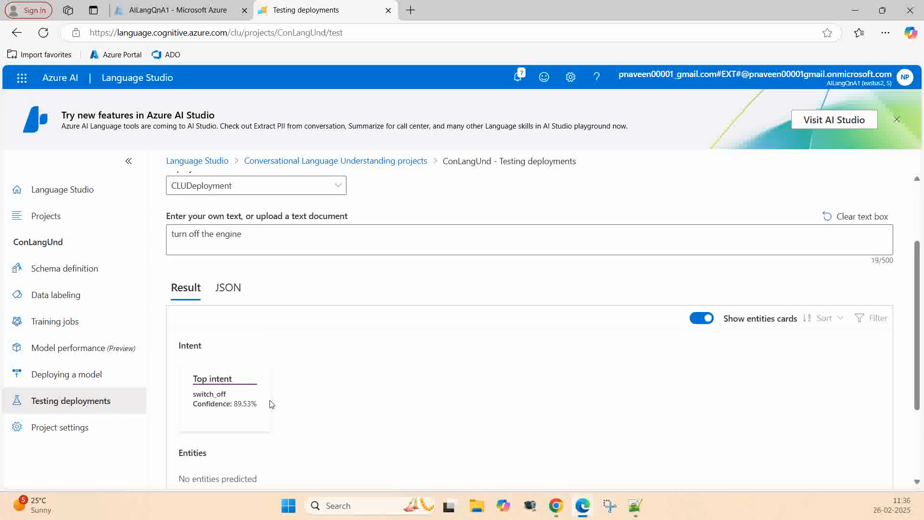
pyautogui.scroll(-2, 262, 408)
pyautogui.scroll(2, 310, 411)
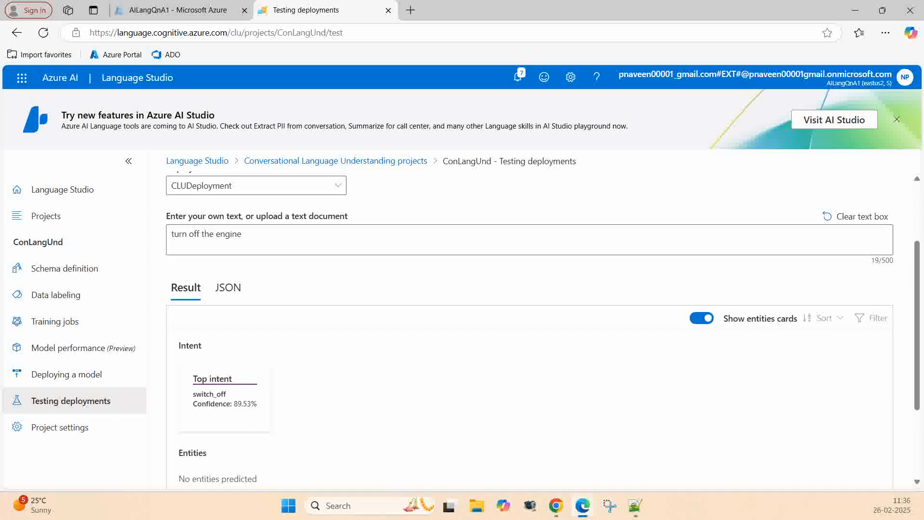